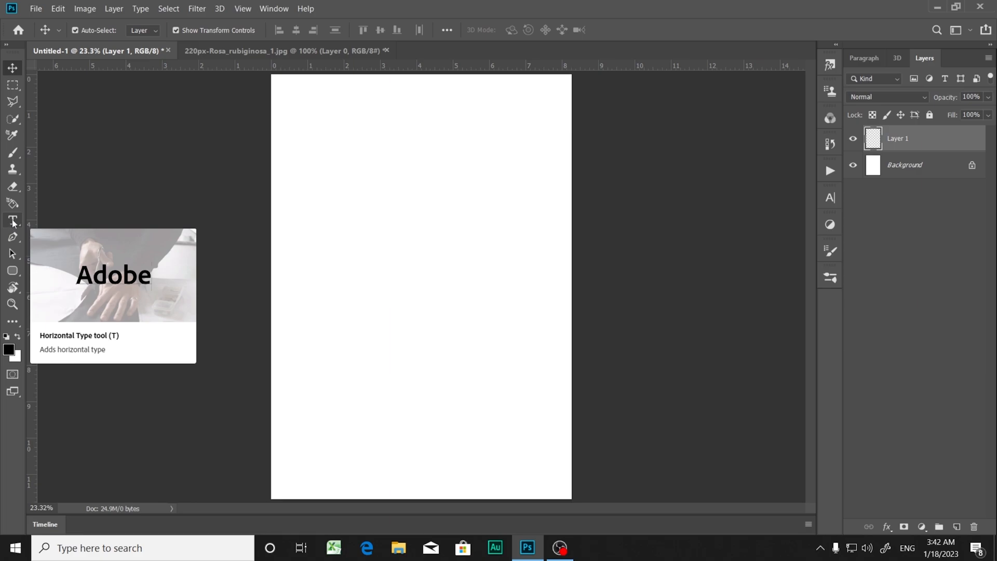
# Step: Add Lorem Ipsum placeholder text with the Horizontal Type tool slightly above the page's middle
pyautogui.click(13, 222)
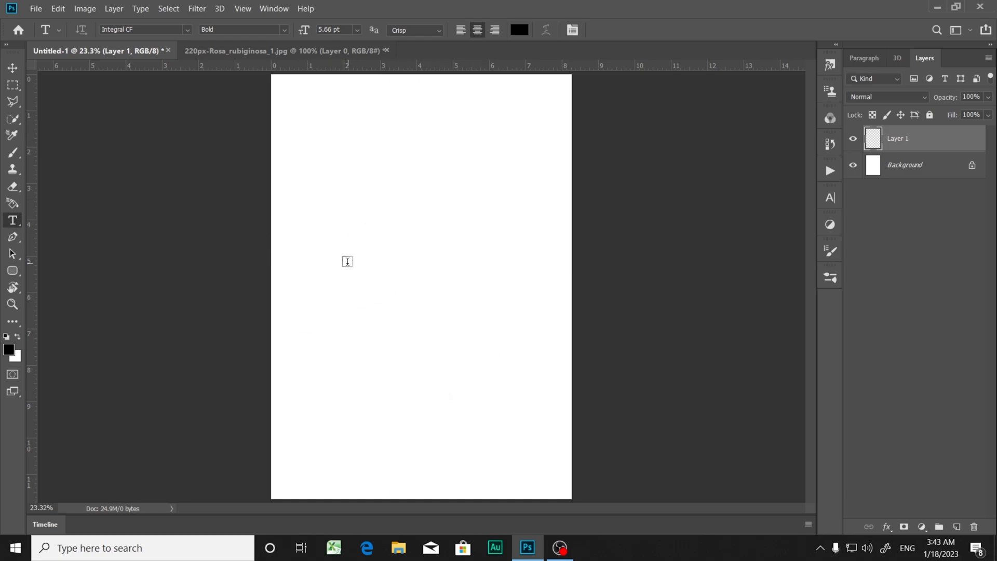
pyautogui.click(344, 258)
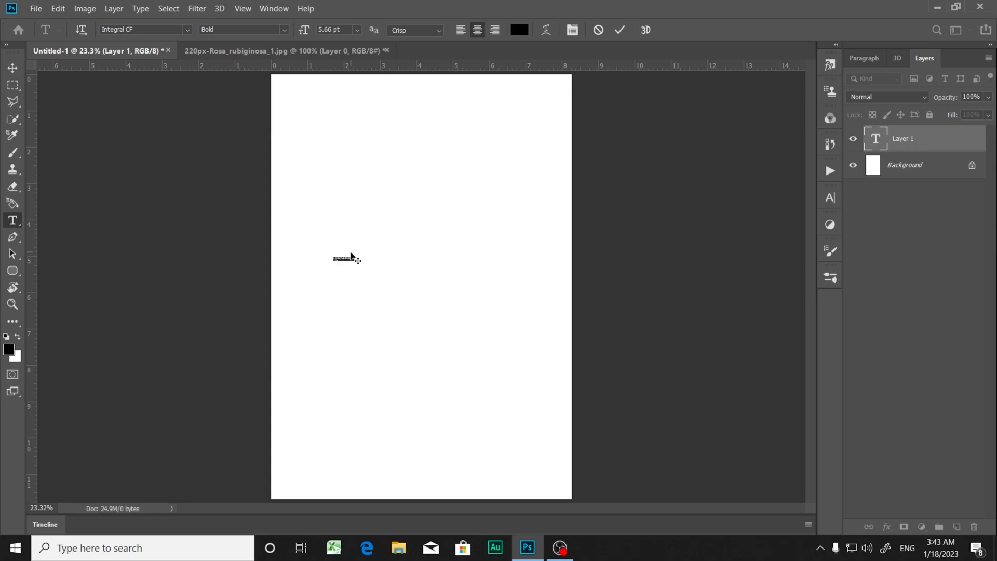
pyautogui.click(13, 70)
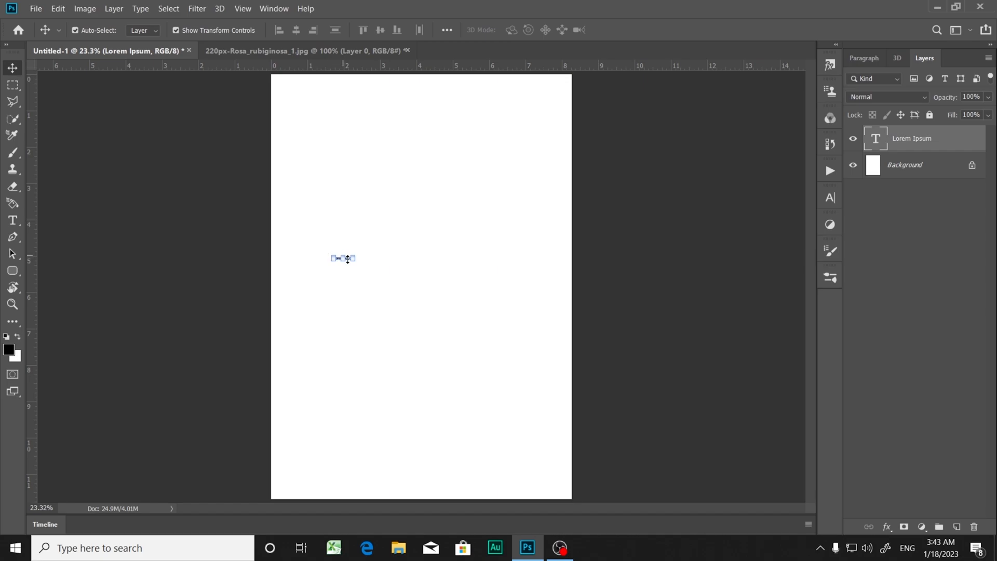
# Step: Enlarge the Lorem Ipsum text proportionally to span about two thirds of the page width and centre it horizontally
pyautogui.moveTo(357, 262); pyautogui.dragTo(506, 341)
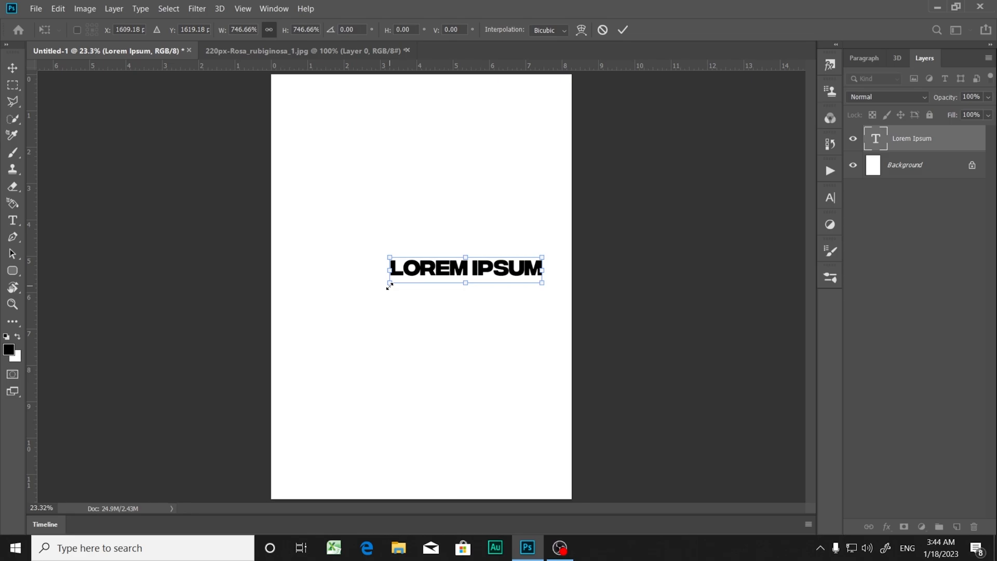
pyautogui.moveTo(385, 289); pyautogui.dragTo(326, 323)
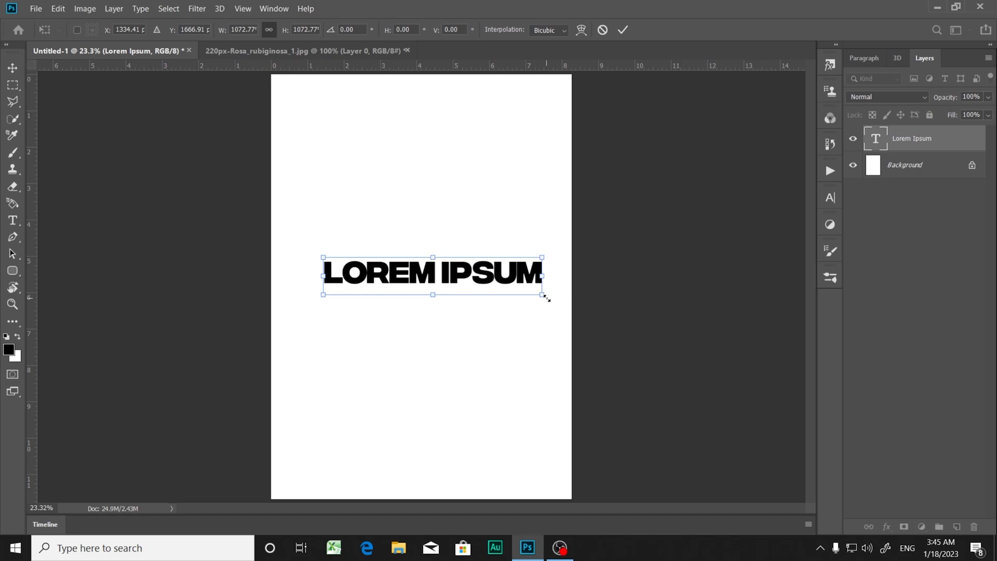
pyautogui.moveTo(546, 298); pyautogui.dragTo(482, 291)
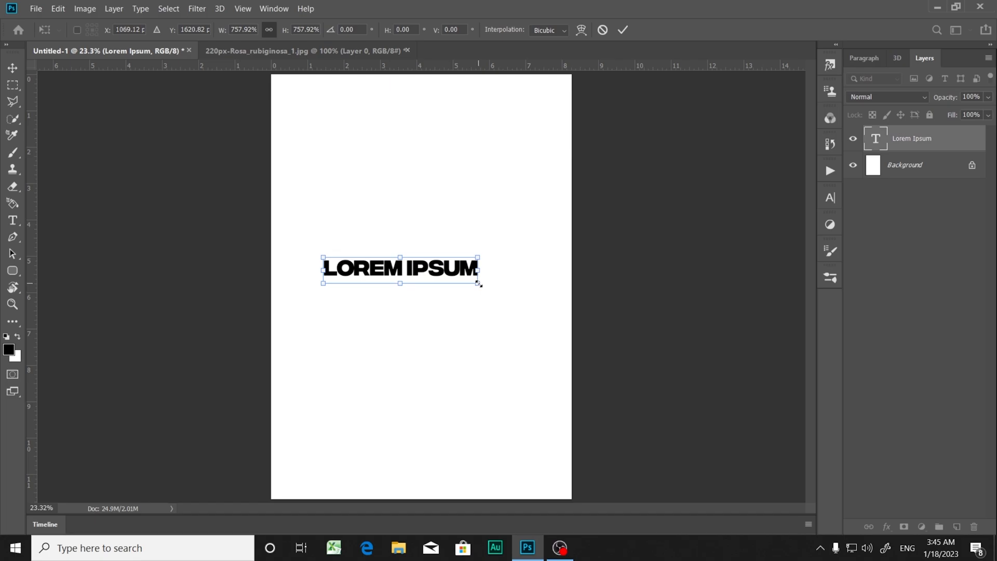
pyautogui.moveTo(478, 284); pyautogui.dragTo(525, 297)
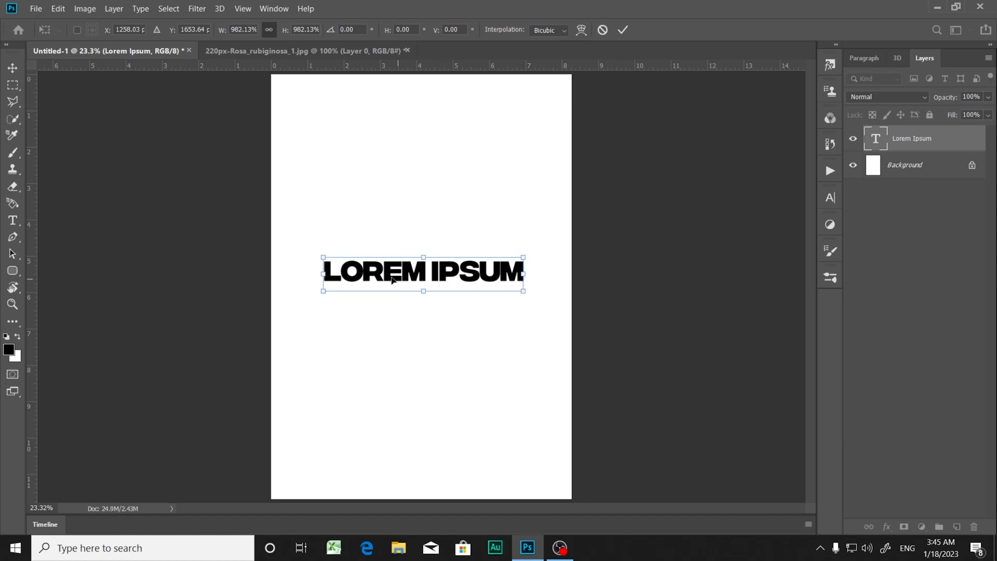
pyautogui.click(14, 72)
pyautogui.moveTo(424, 281); pyautogui.dragTo(437, 256)
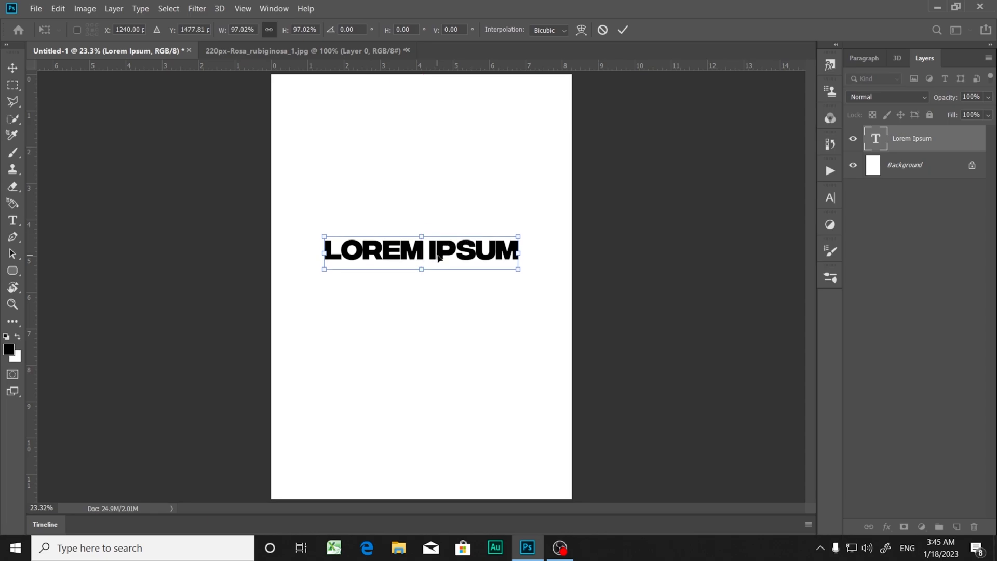
pyautogui.press('Return')
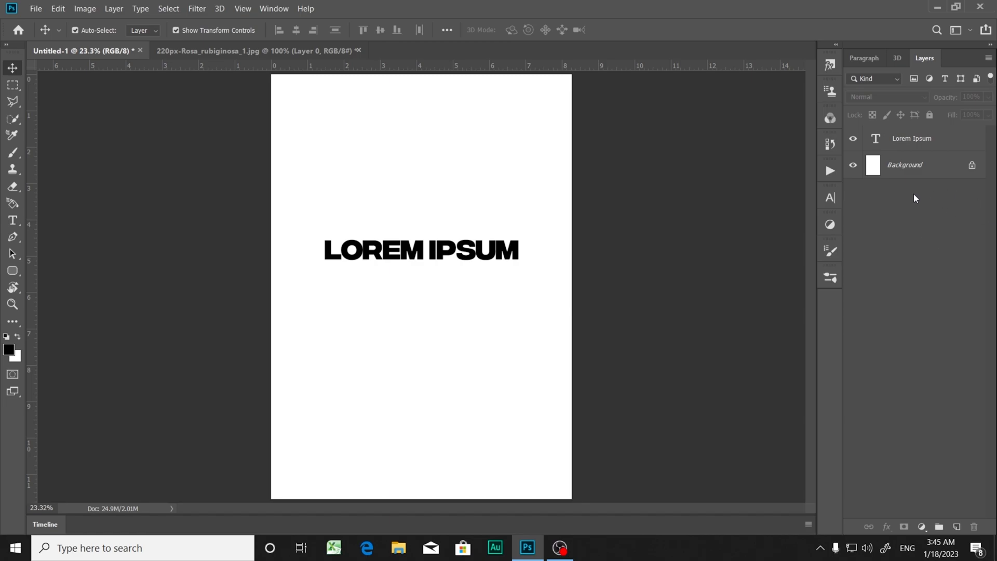
# Step: Free-transform the Lorem Ipsum layer proportionally to about 98.6% and apply the scaling
pyautogui.click(897, 141)
pyautogui.click(897, 141)
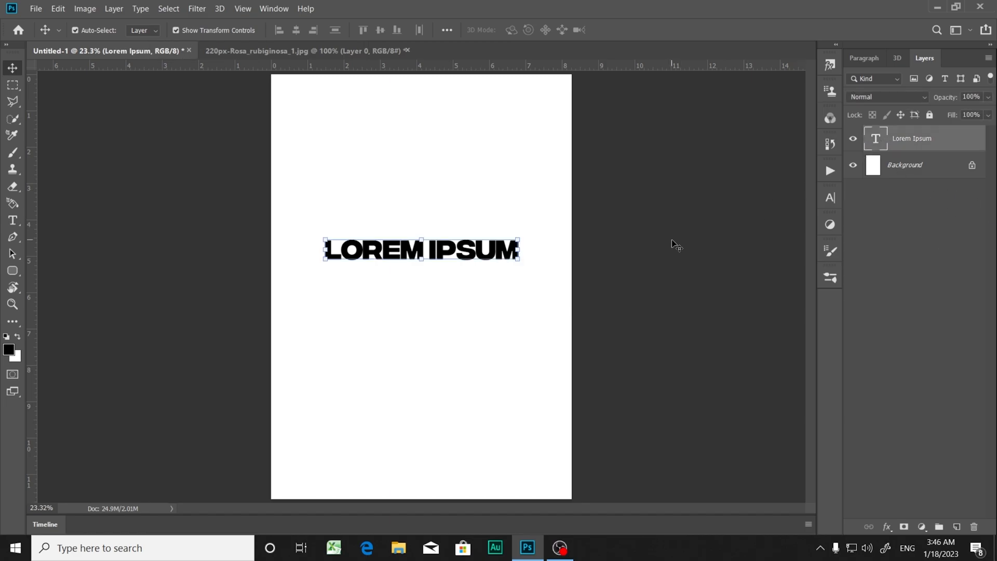
pyautogui.press('ctrl')
pyautogui.hotkey('ctrl', 't')
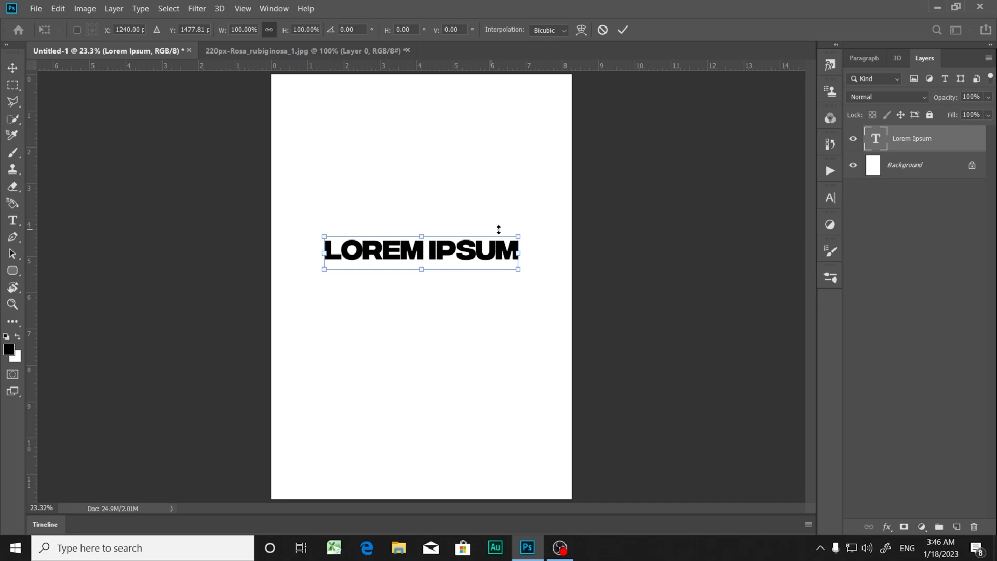
pyautogui.moveTo(324, 270)
pyautogui.mouseDown()
pyautogui.moveTo(272, 312)
pyautogui.moveTo(259, 312)
pyautogui.moveTo(382, 260)
pyautogui.moveTo(296, 304)
pyautogui.moveTo(391, 252)
pyautogui.moveTo(327, 289)
pyautogui.mouseUp()
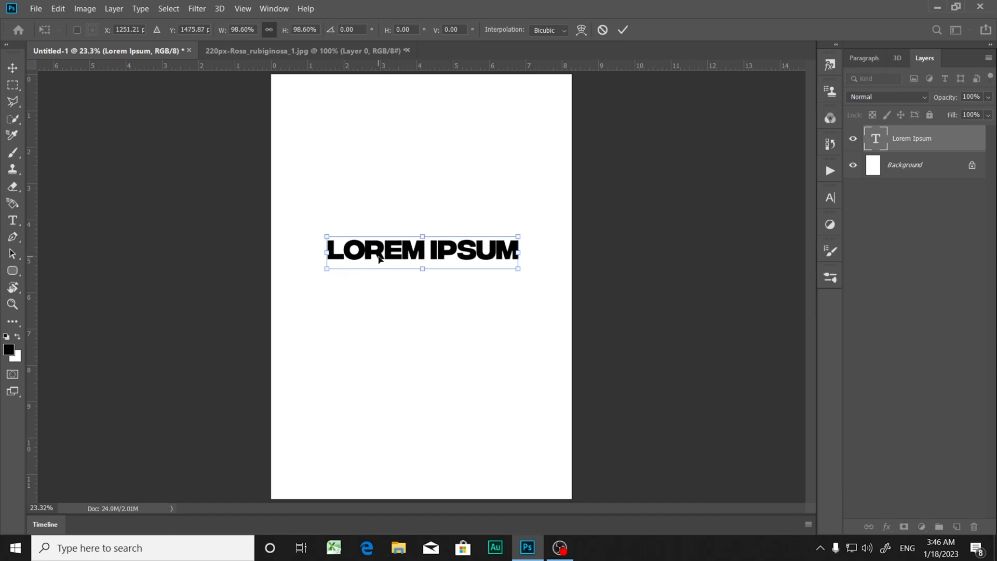
pyautogui.press('Return')
pyautogui.click(500, 353)
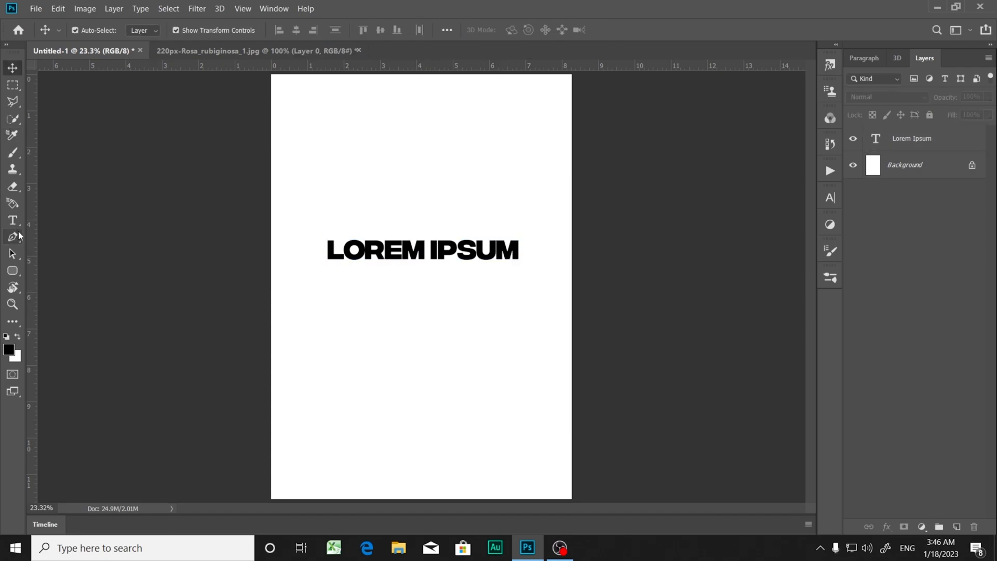
# Step: Delete the Lorem Ipsum layer and add new horizontal Lorem Ipsum placeholder text in the upper part of the page
pyautogui.click(899, 140)
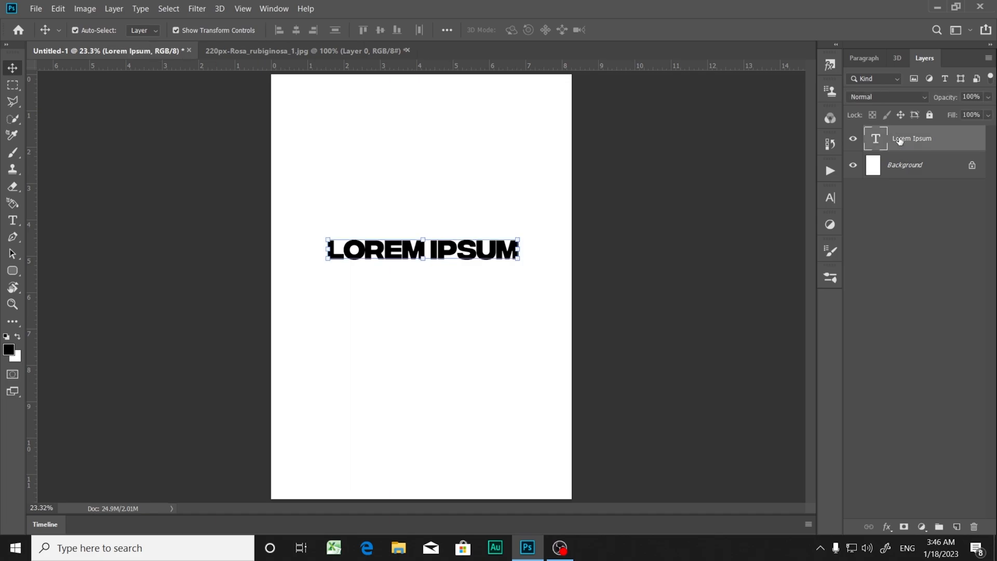
pyautogui.press('Delete')
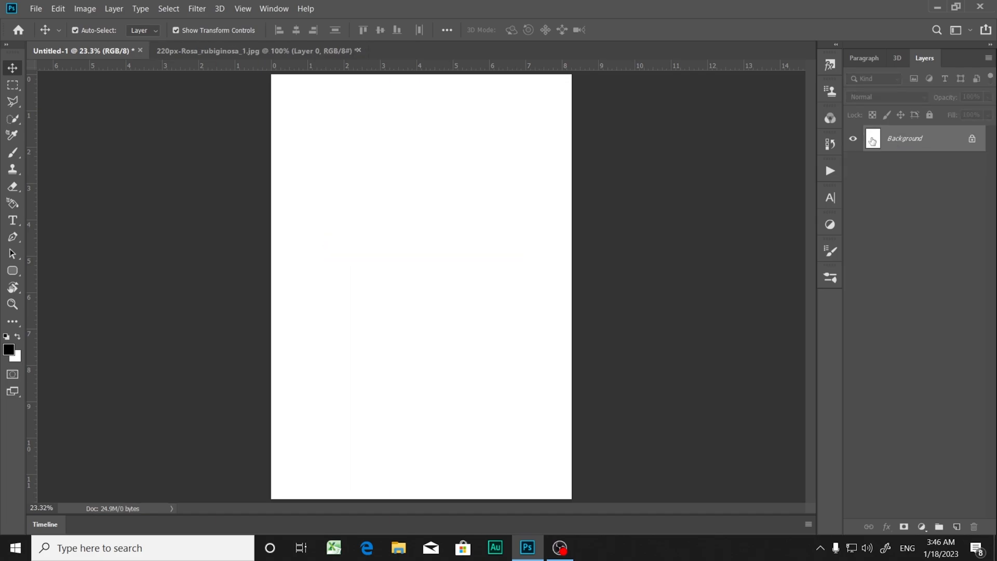
pyautogui.click(14, 222)
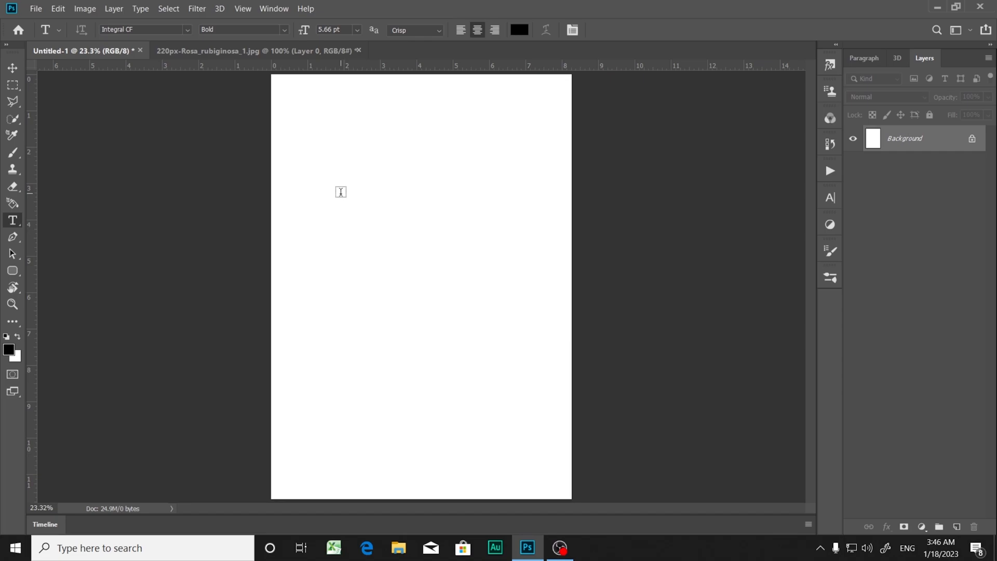
pyautogui.click(357, 206)
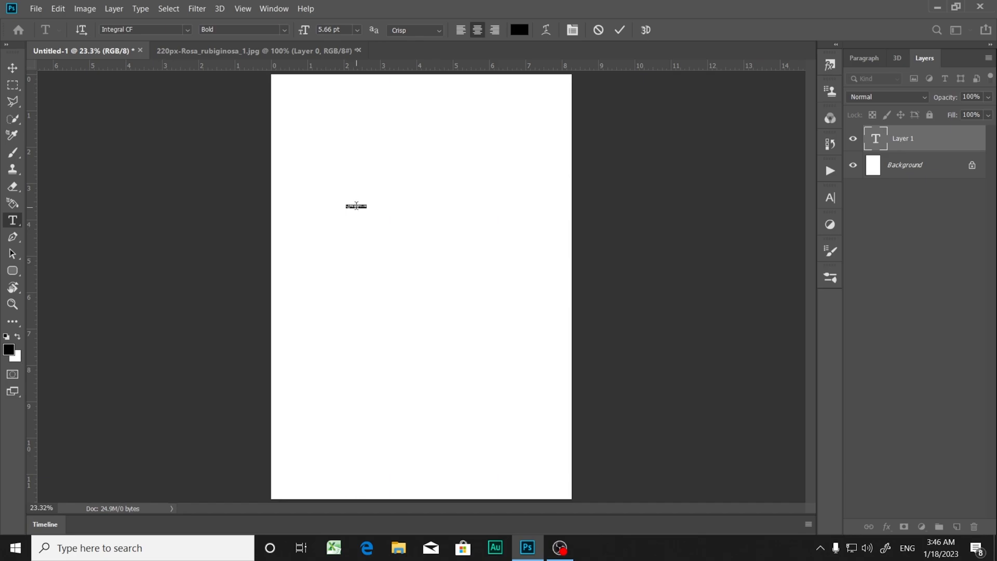
pyautogui.click(15, 69)
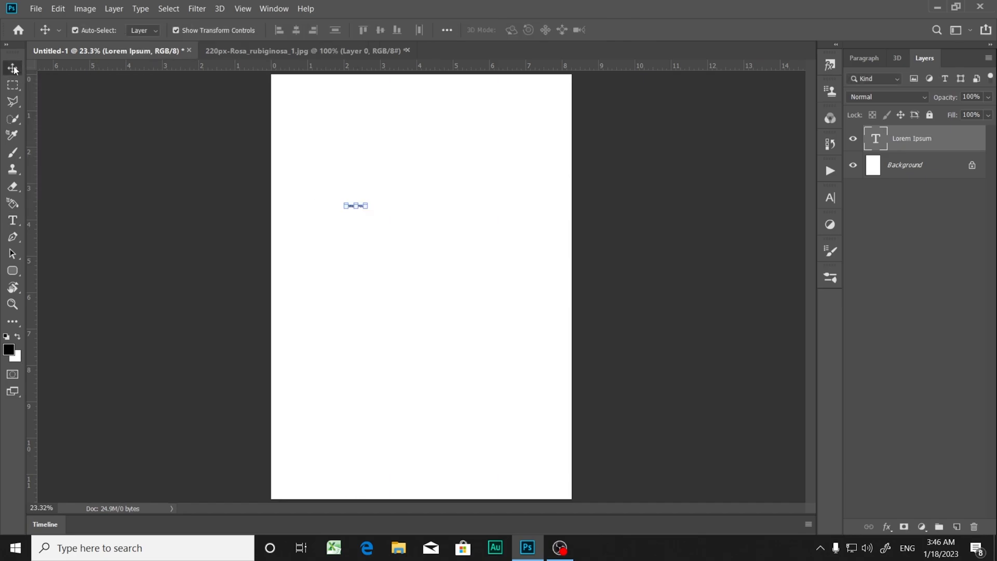
# Step: Scale the new Lorem Ipsum text proportionally to about 1091%, centre it horizontally on the page and apply the transform
pyautogui.click(372, 214)
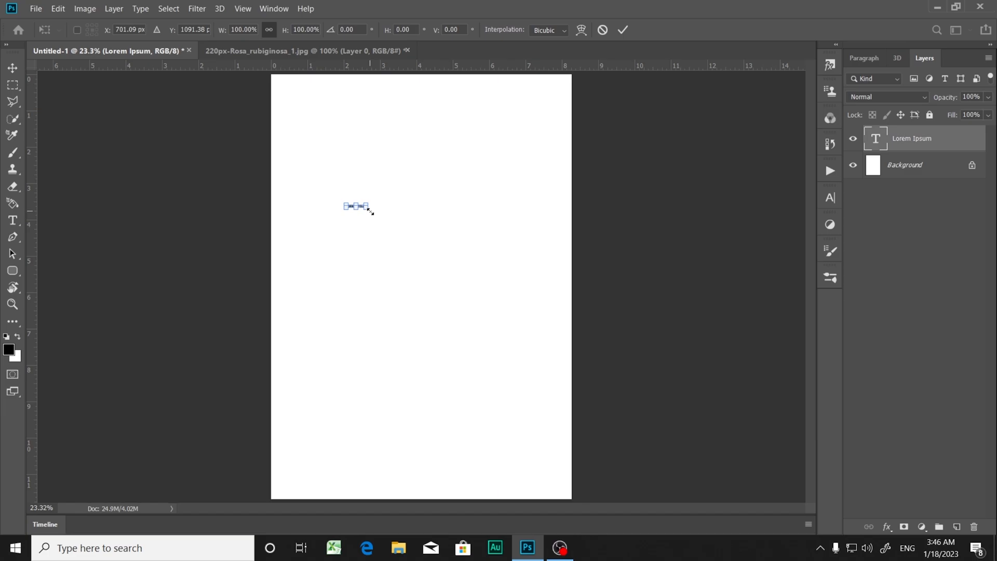
pyautogui.moveTo(371, 212); pyautogui.dragTo(400, 227)
pyautogui.moveTo(501, 274); pyautogui.dragTo(546, 294)
pyautogui.moveTo(500, 227); pyautogui.dragTo(425, 247)
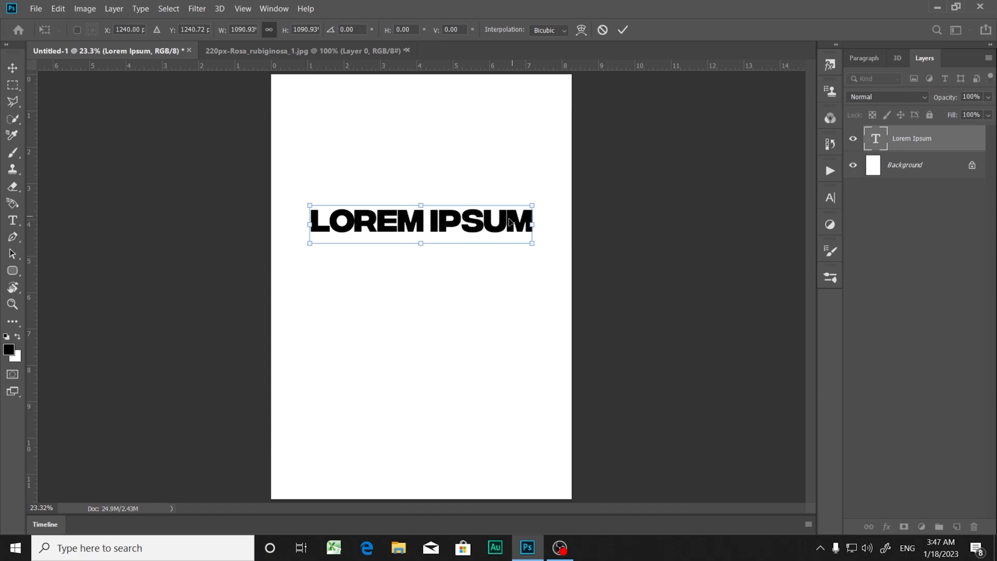
pyautogui.press('Return')
pyautogui.click(418, 304)
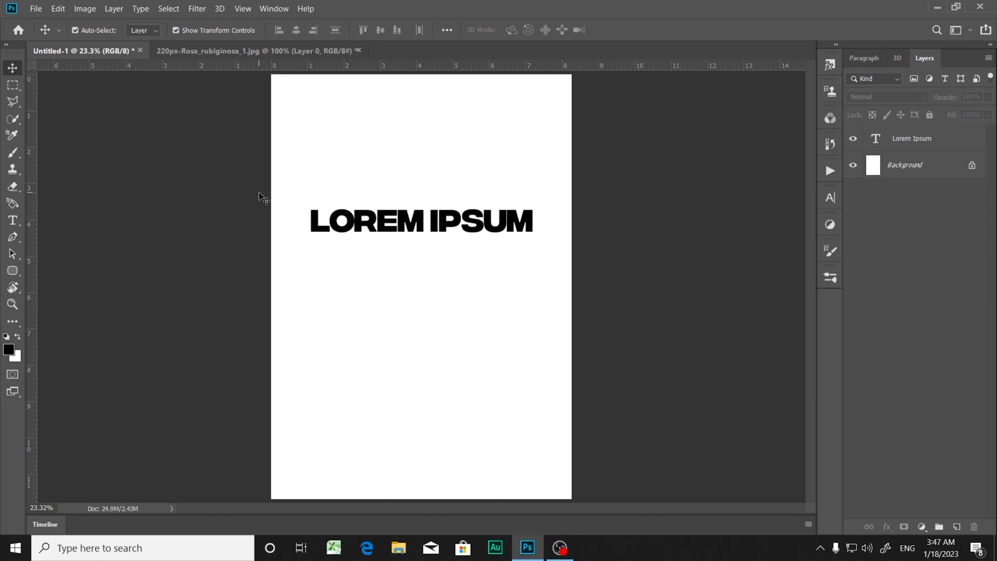
# Step: Move the Lorem Ipsum text slightly down the page, then enter and leave text editing
pyautogui.moveTo(483, 224); pyautogui.dragTo(413, 231)
pyautogui.doubleClick(413, 233)
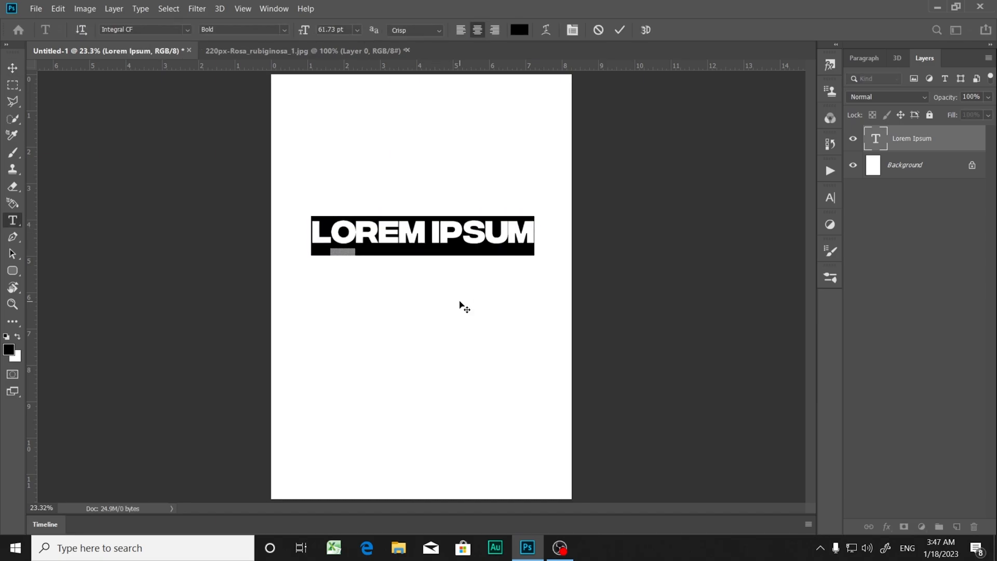
pyautogui.hotkey('ctrl', 'Return')
pyautogui.press('v')
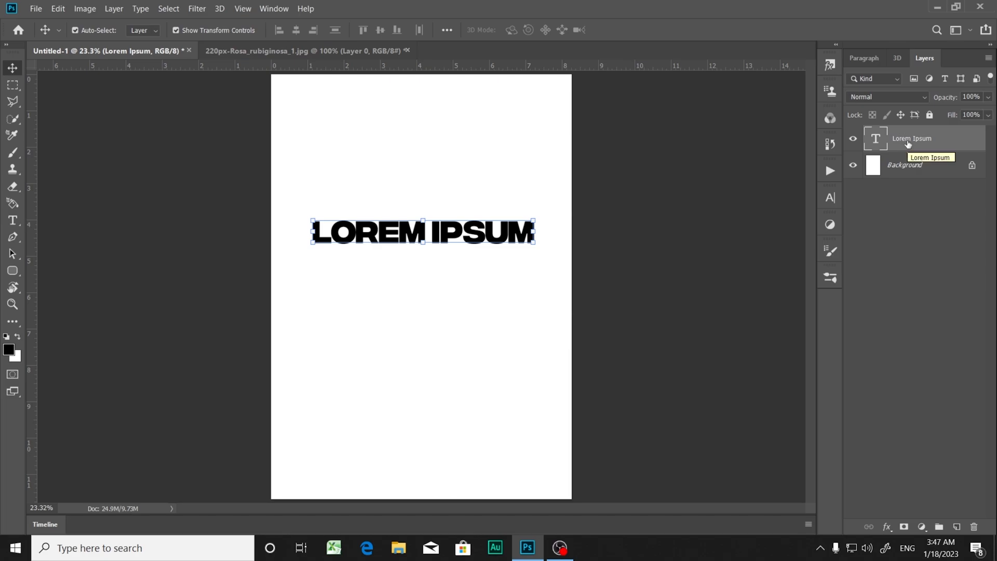
# Step: Replace the Lorem Ipsum text with PHOTOSHOP and select the whole word for formatting
pyautogui.doubleClick(876, 143)
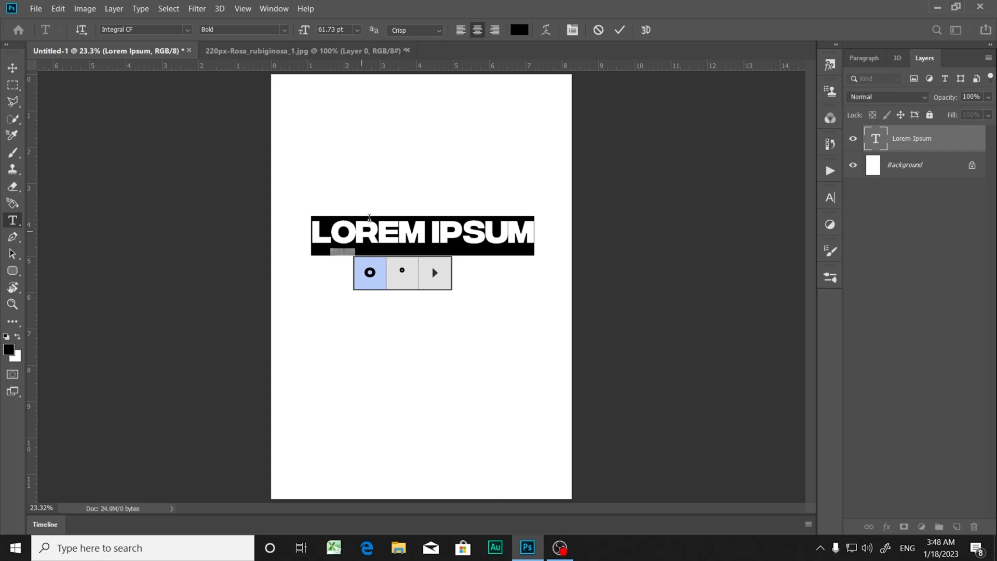
pyautogui.write('PHOTOSHOP')
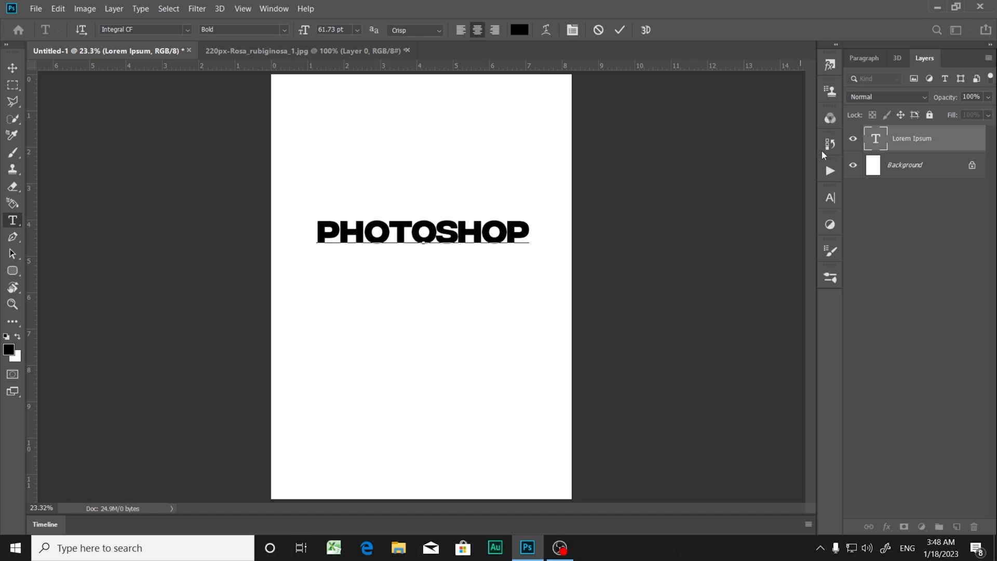
pyautogui.click(429, 236)
pyautogui.doubleClick(427, 234)
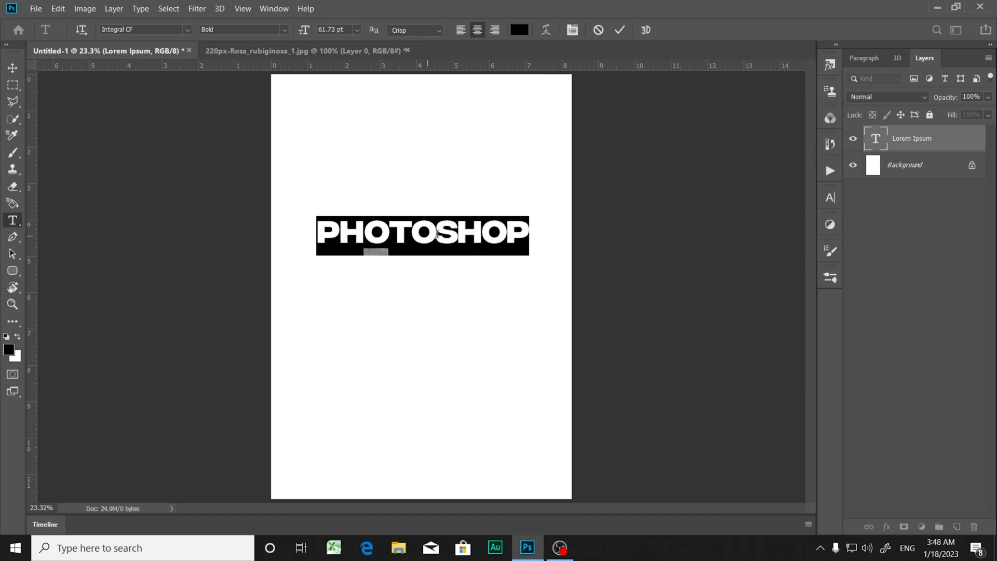
pyautogui.doubleClick(876, 141)
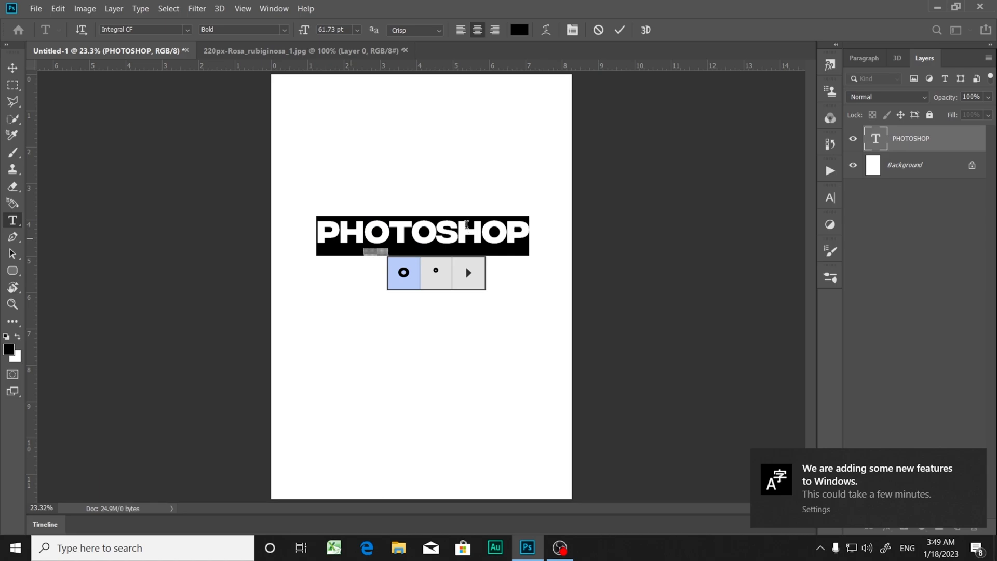
pyautogui.click(975, 465)
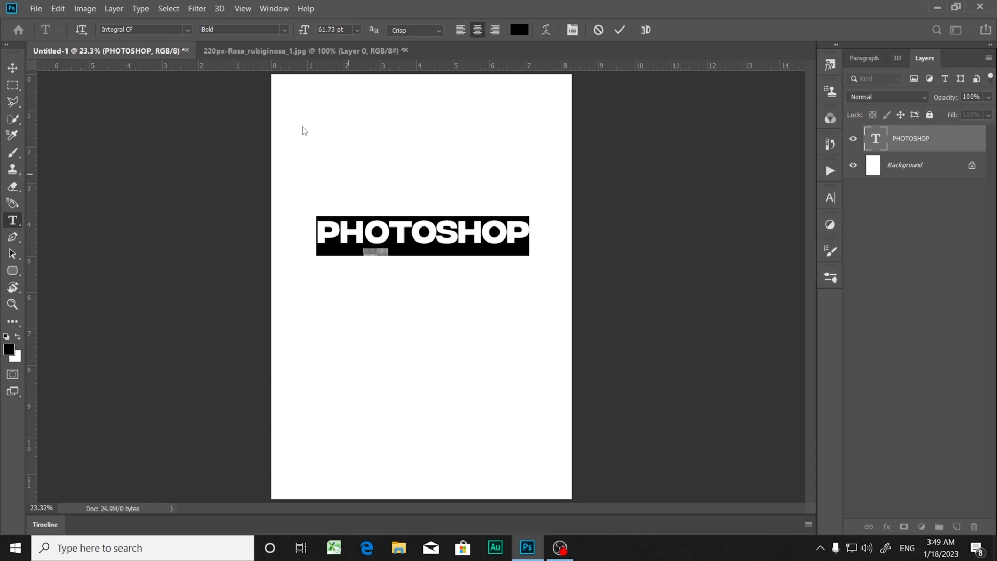
# Step: Show the Character panel, dock it at the end of the collapsed panel strip and expand it
pyautogui.click(282, 12)
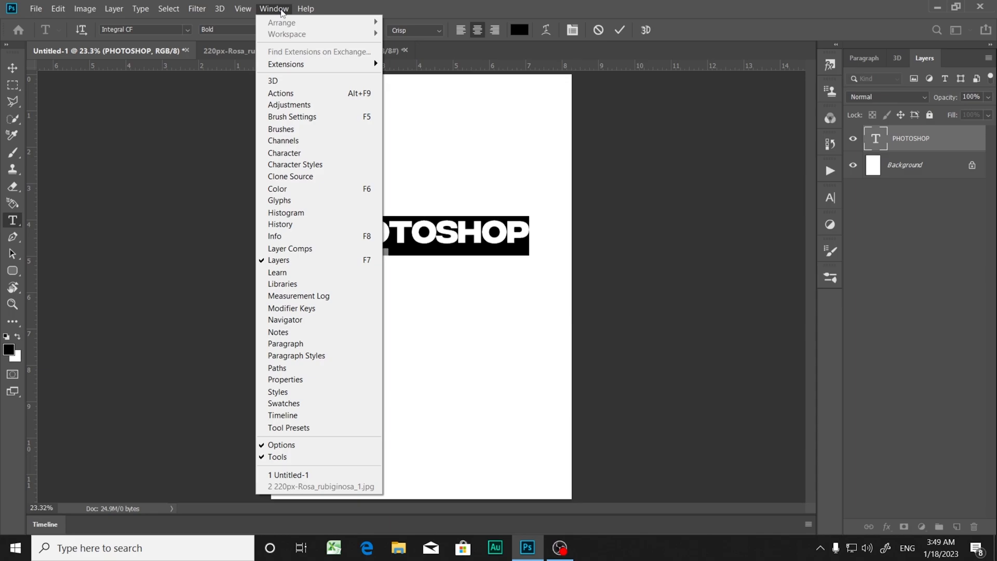
pyautogui.click(297, 152)
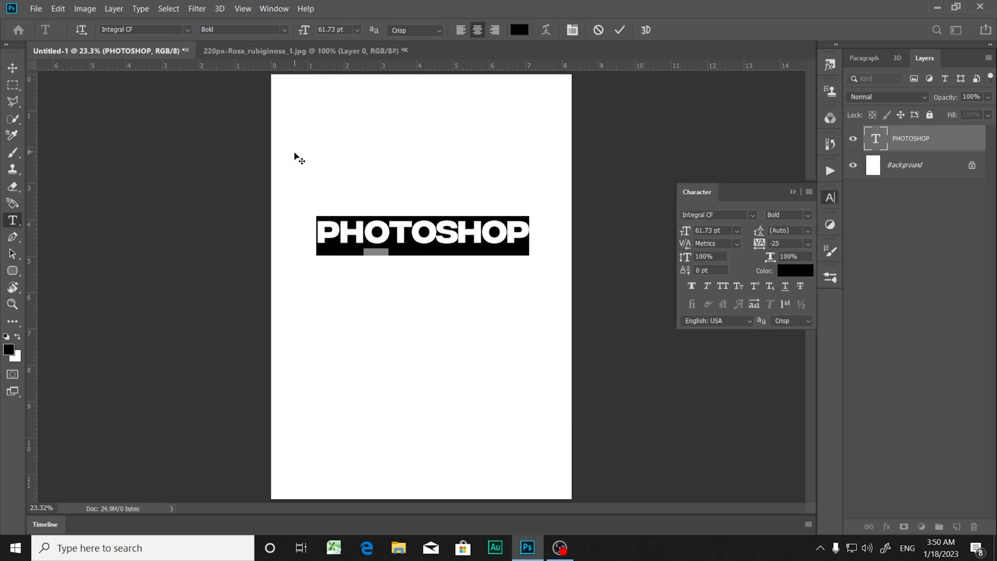
pyautogui.moveTo(827, 200); pyautogui.dragTo(681, 157)
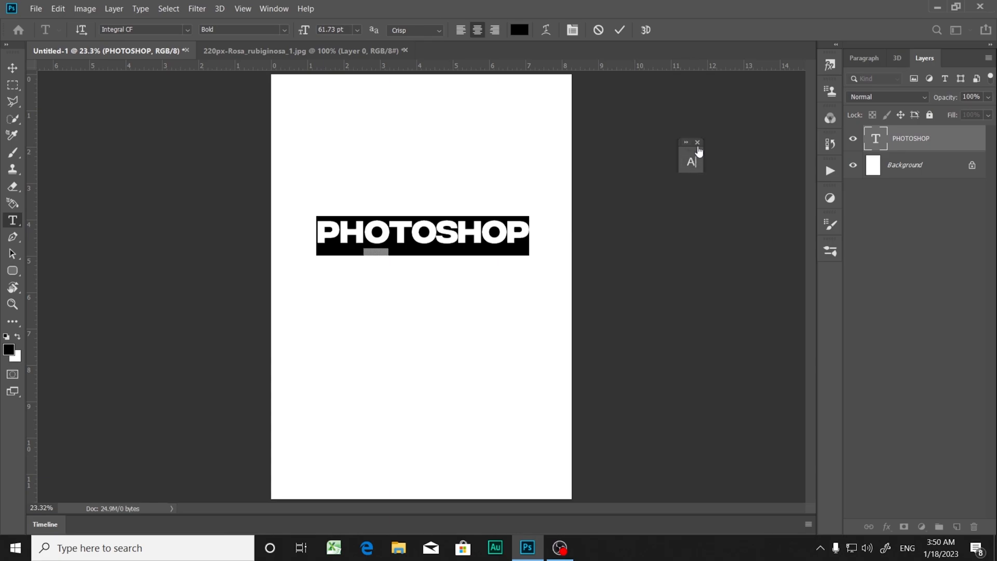
pyautogui.moveTo(687, 164); pyautogui.dragTo(821, 287)
pyautogui.click(833, 280)
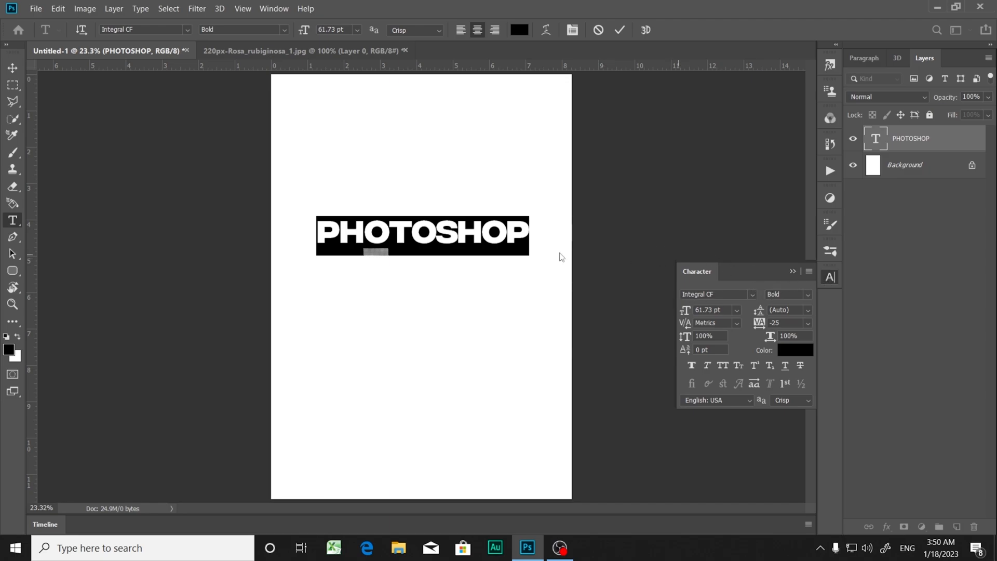
# Step: Preview different font families on the selected PHOTOSHOP text by browsing the font list
pyautogui.click(707, 293)
pyautogui.click(724, 292)
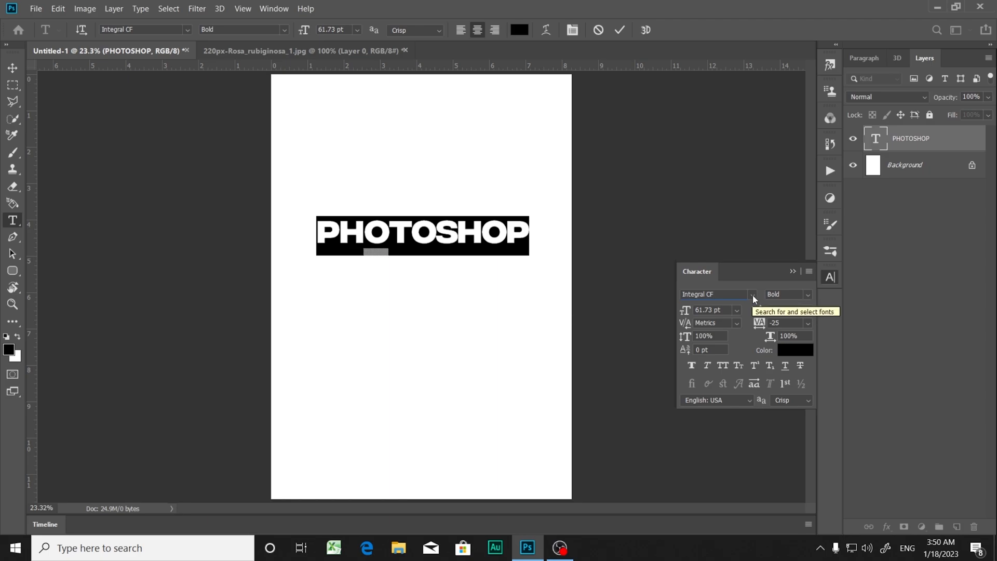
pyautogui.click(753, 295)
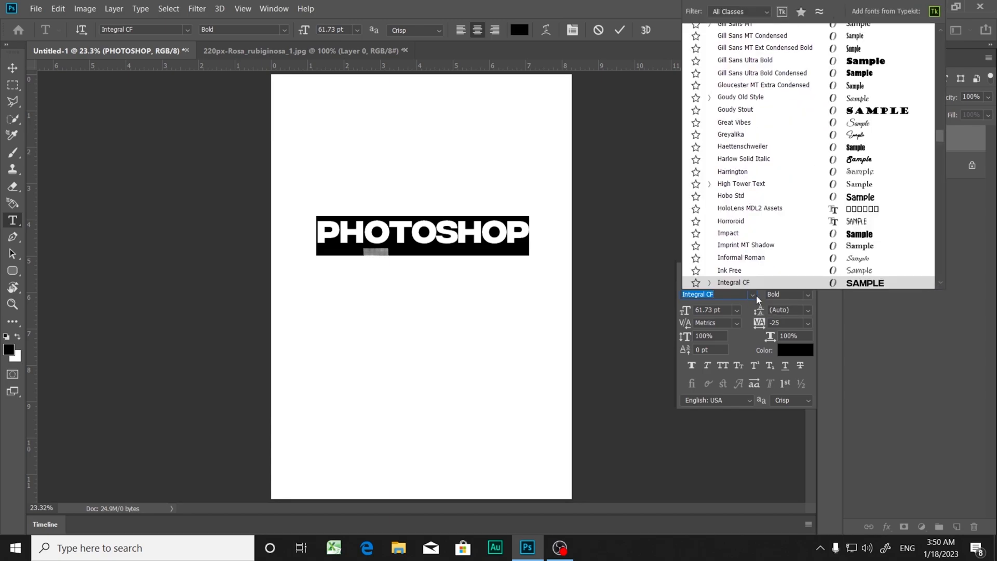
pyautogui.scroll(-3, 802, 191)
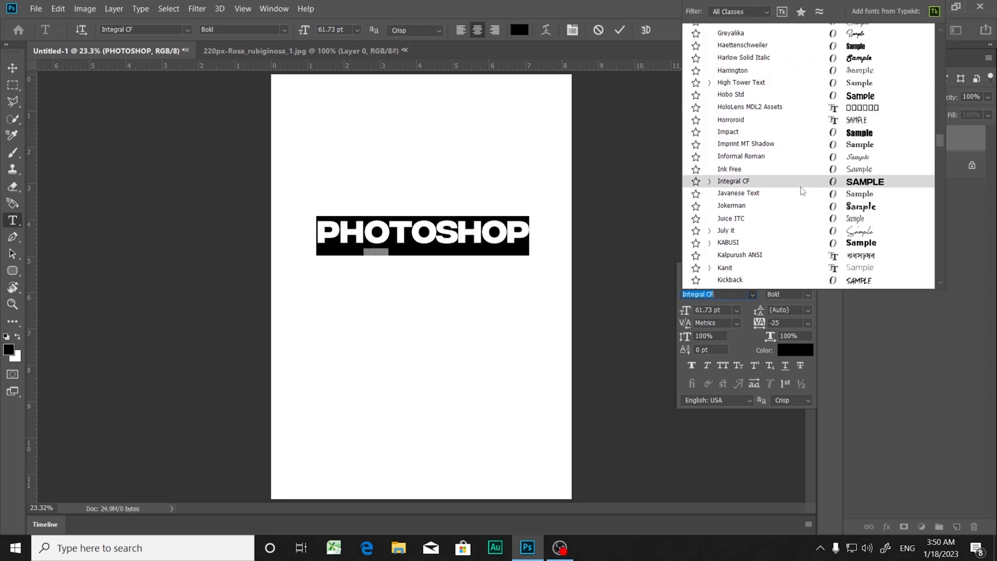
pyautogui.scroll(-5, 802, 190)
pyautogui.scroll(-5, 790, 190)
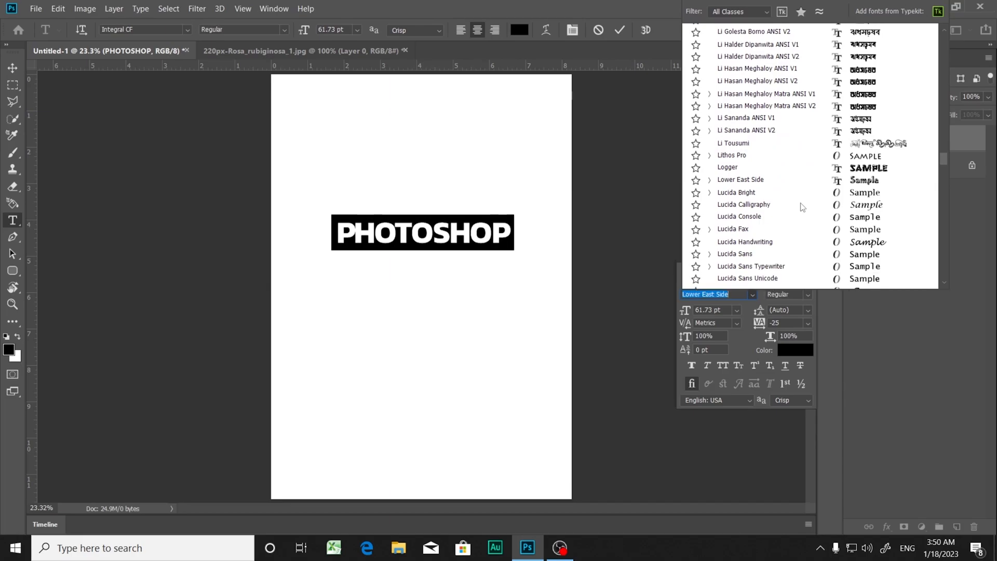
pyautogui.scroll(9, 833, 167)
pyautogui.scroll(15, 831, 164)
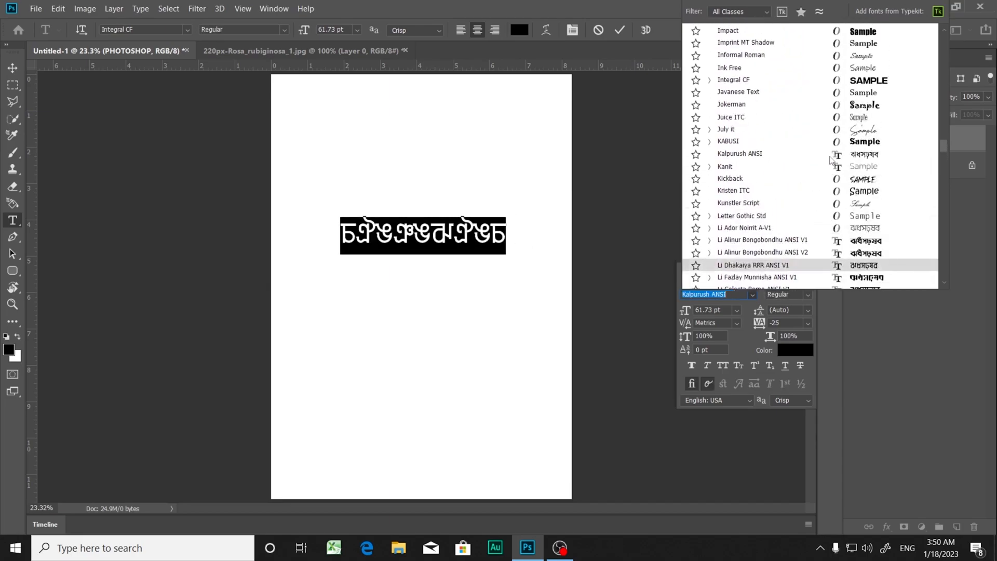
pyautogui.scroll(12, 829, 149)
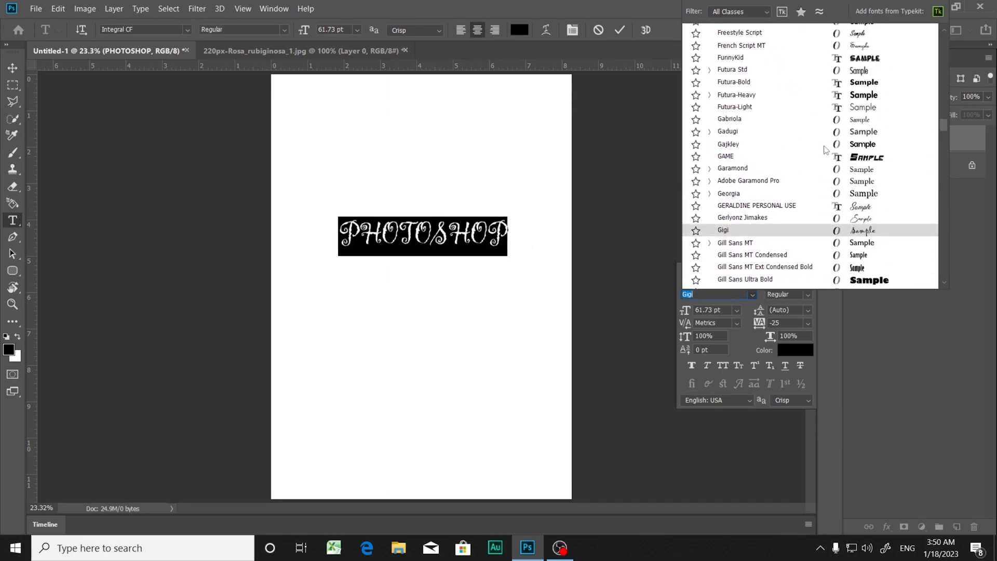
pyautogui.scroll(6, 833, 149)
pyautogui.scroll(3, 836, 150)
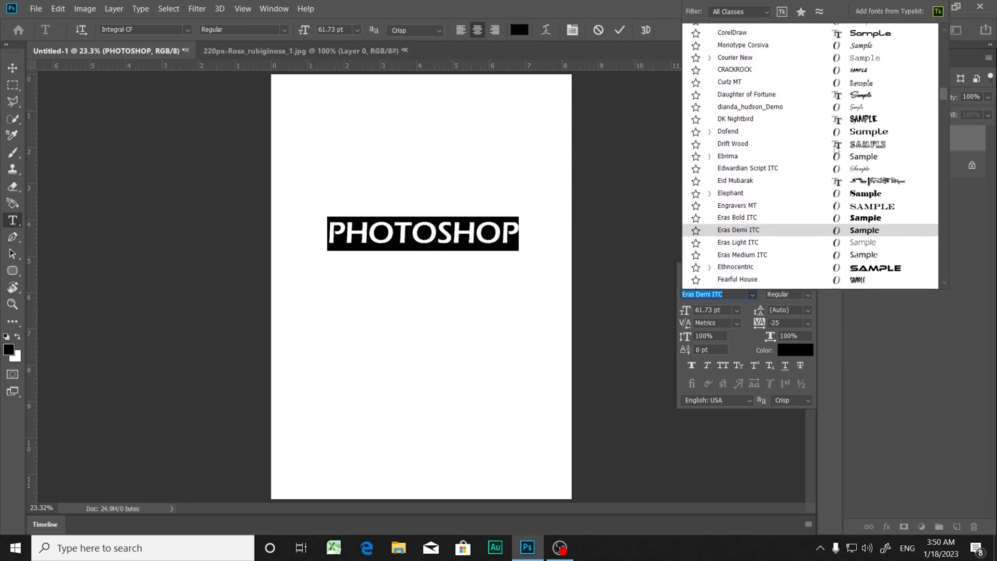
pyautogui.scroll(12, 836, 150)
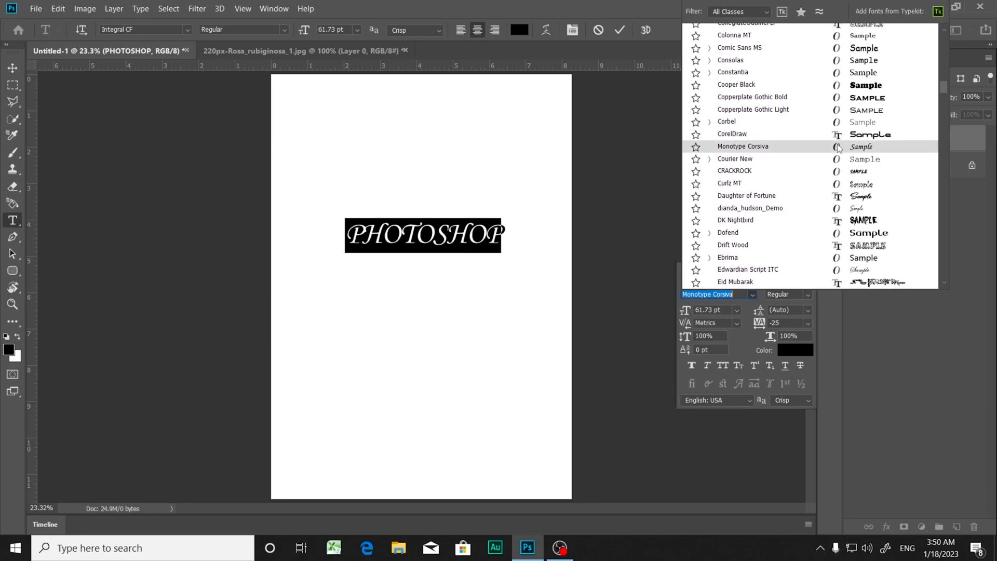
pyautogui.scroll(8, 834, 118)
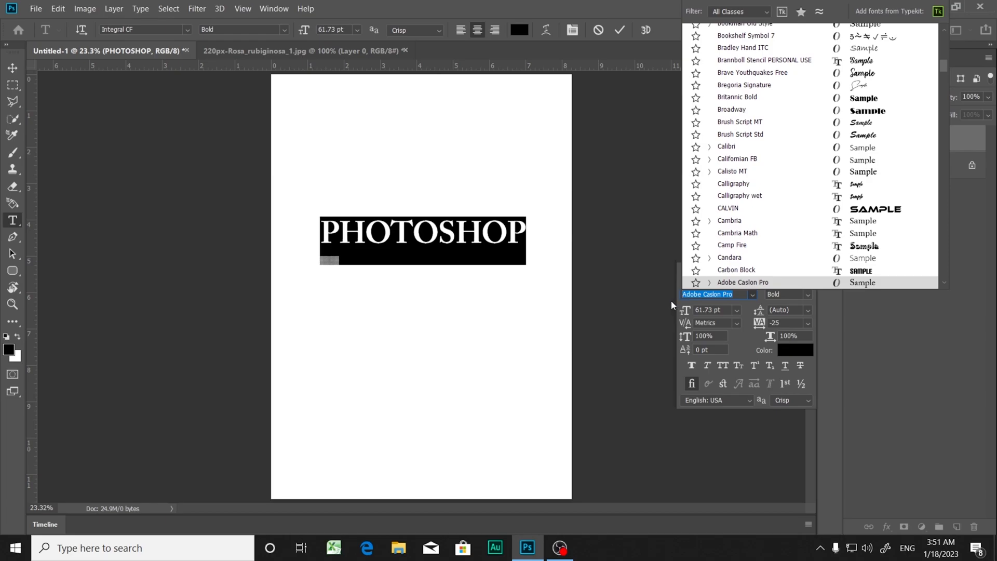
# Step: Set the font of the PHOTOSHOP text to Microsoft Tai Le Regular
pyautogui.write('Ro')
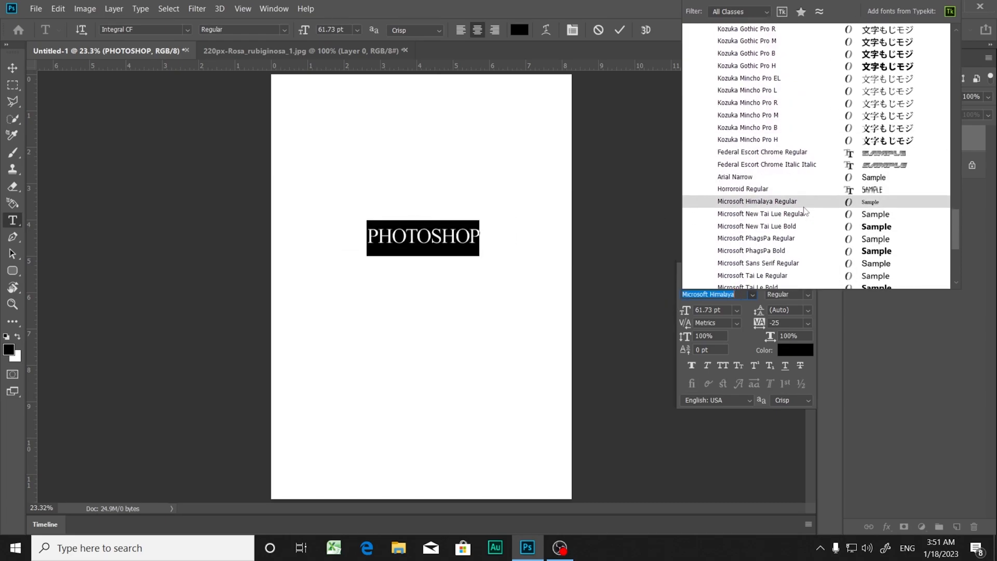
pyautogui.press('Down')
pyautogui.press('Down')
pyautogui.press('Down')
pyautogui.press('Down')
pyautogui.press('Down')
pyautogui.press('Down')
pyautogui.press('Down')
pyautogui.press('Down')
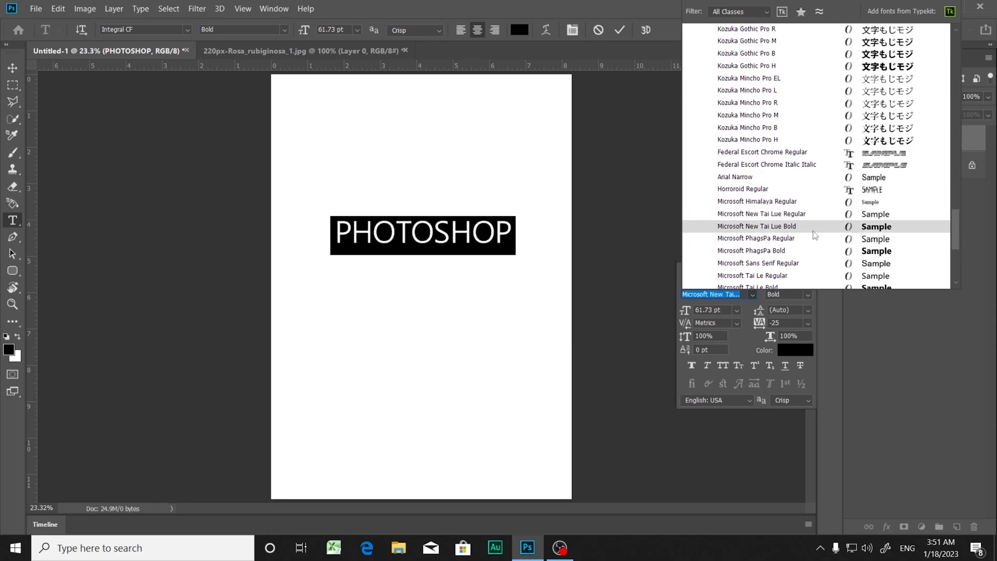
pyautogui.scroll(-2, 814, 232)
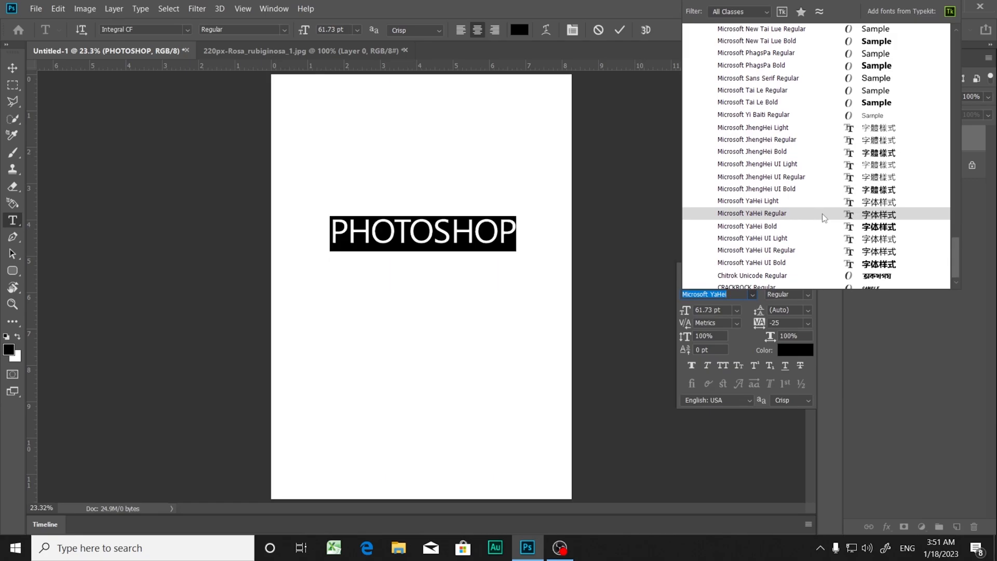
pyautogui.click(847, 92)
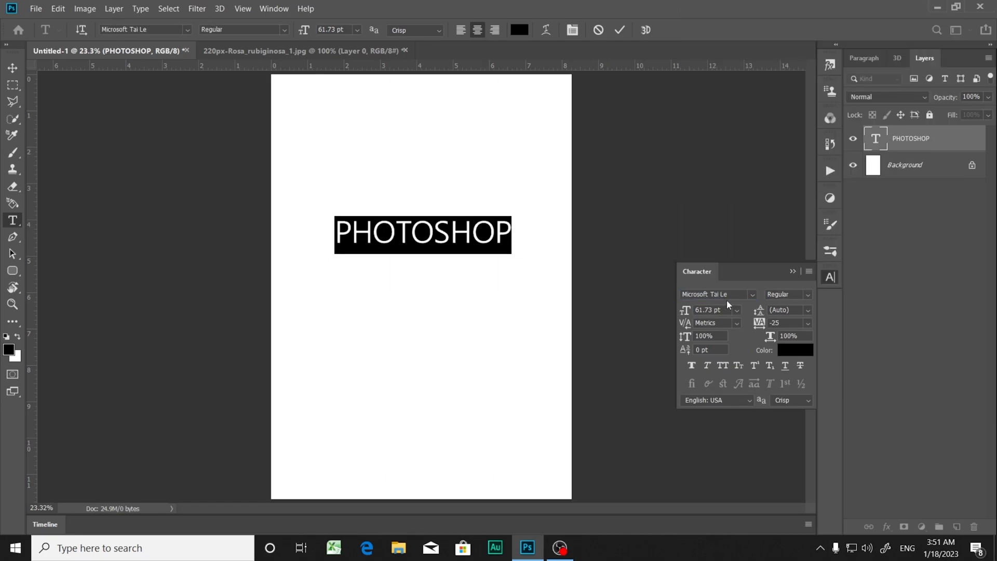
# Step: Move the PHOTOSHOP text slightly down the page and centre it horizontally
pyautogui.click(16, 72)
pyautogui.click(383, 256)
pyautogui.moveTo(384, 249); pyautogui.dragTo(382, 275)
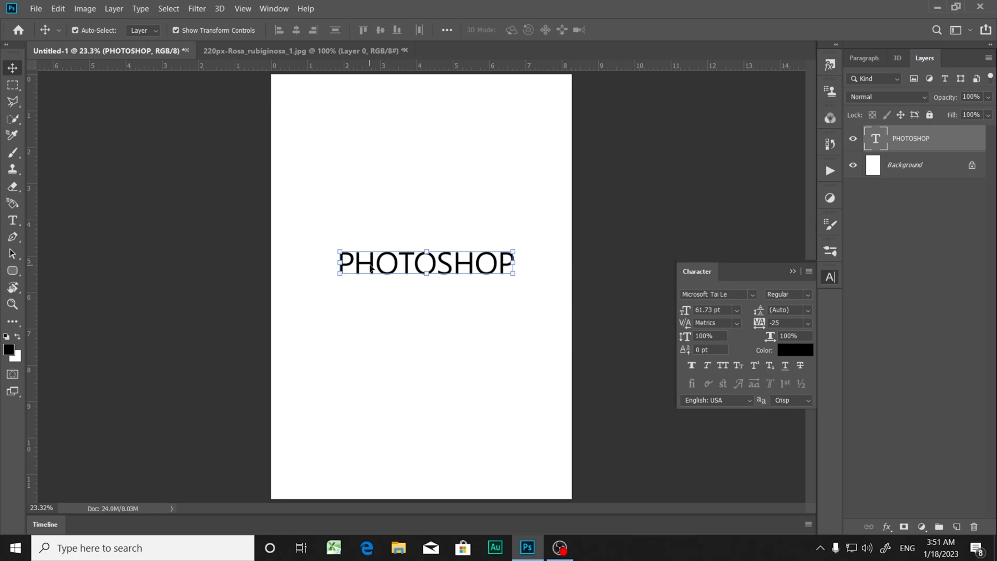
pyautogui.moveTo(376, 266); pyautogui.dragTo(369, 267)
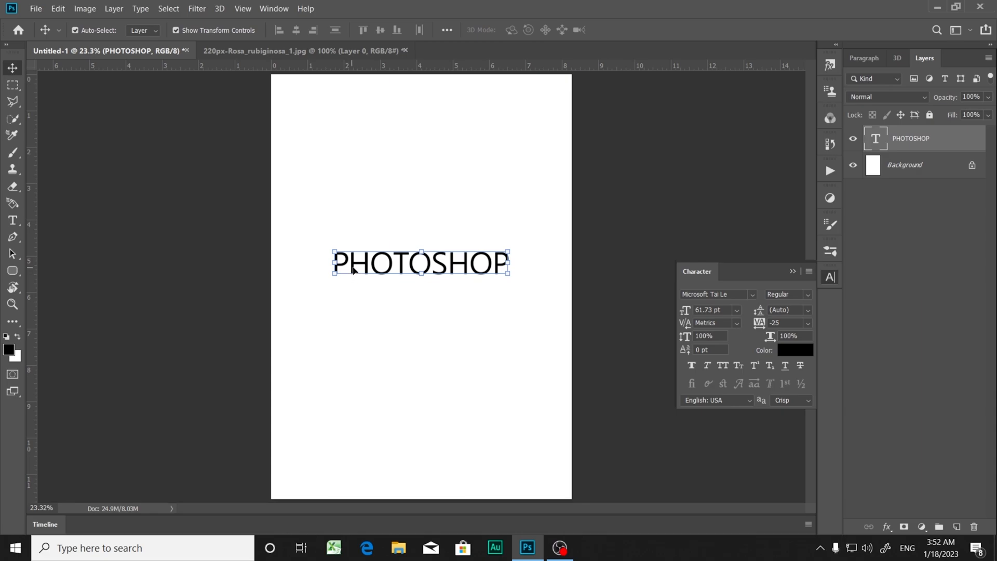
# Step: Select all of the PHOTOSHOP text and widen its tracking to 215
pyautogui.click(358, 264)
pyautogui.doubleClick(358, 264)
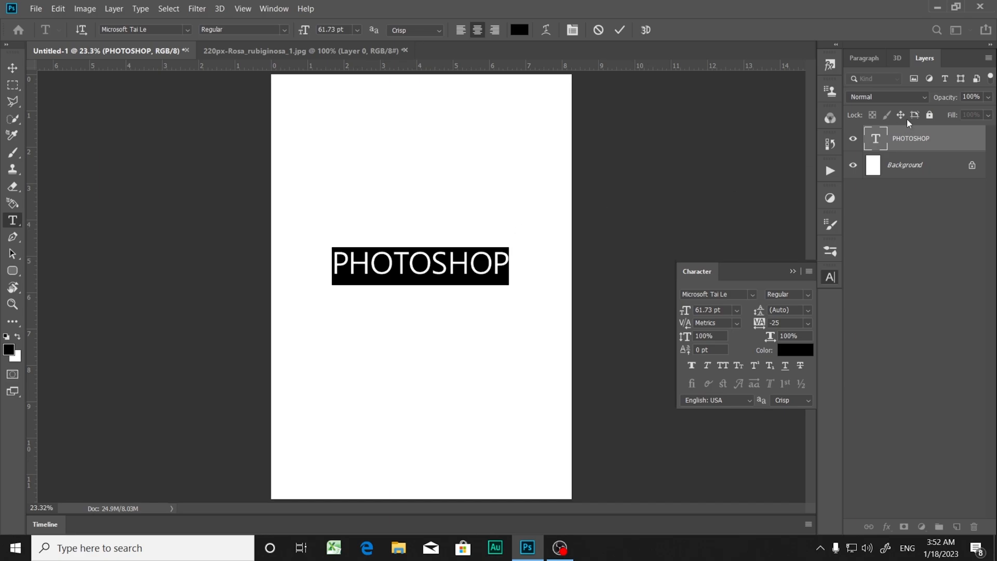
pyautogui.click(877, 143)
pyautogui.doubleClick(878, 143)
pyautogui.moveTo(761, 326)
pyautogui.mouseDown()
pyautogui.moveTo(750, 324)
pyautogui.moveTo(806, 329)
pyautogui.moveTo(772, 332)
pyautogui.mouseUp()
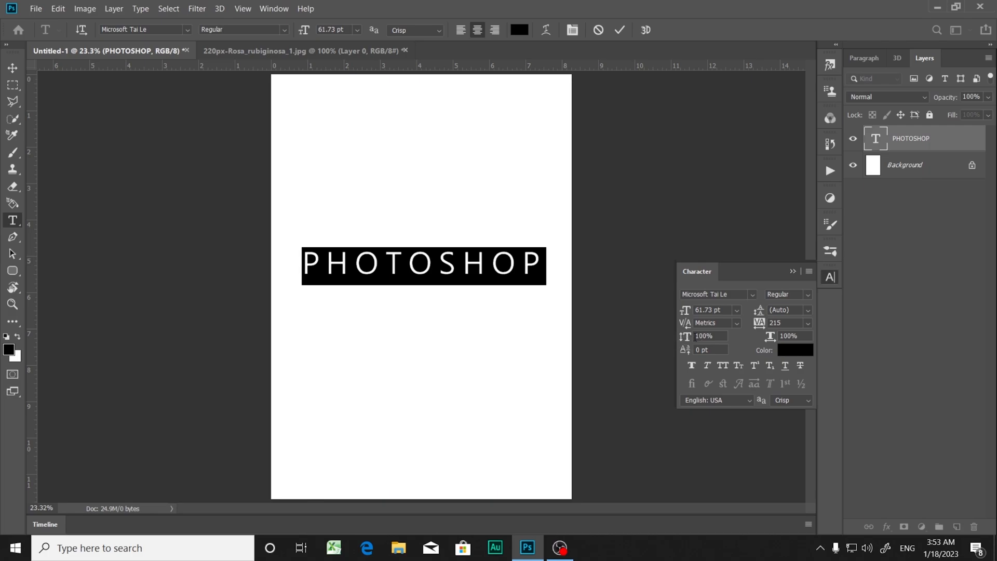
# Step: Try vertical scales of 204% and 18% on the PHOTOSHOP text, and reset the vertical scale to 100%
pyautogui.moveTo(685, 337); pyautogui.dragTo(753, 342)
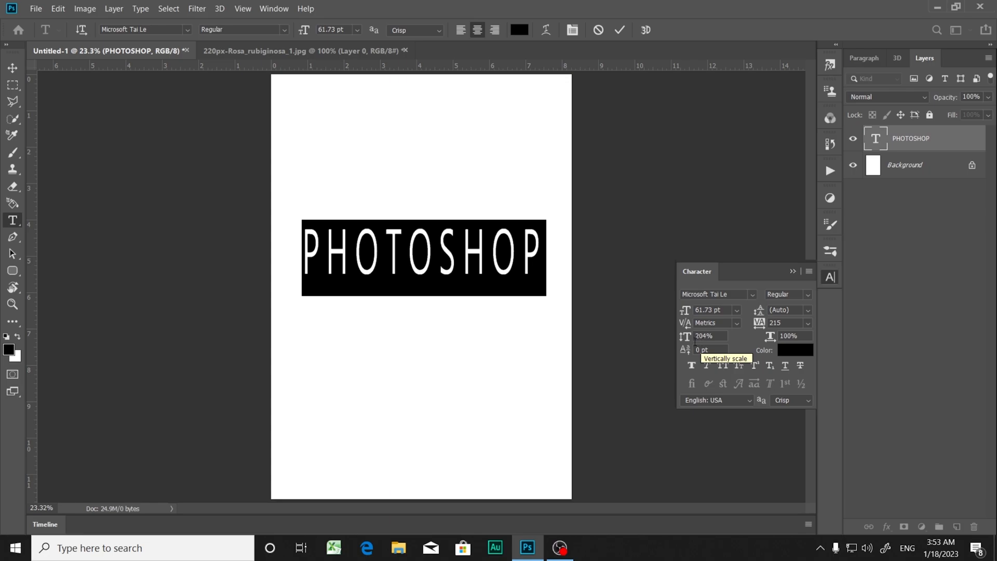
pyautogui.moveTo(687, 341); pyautogui.dragTo(568, 352)
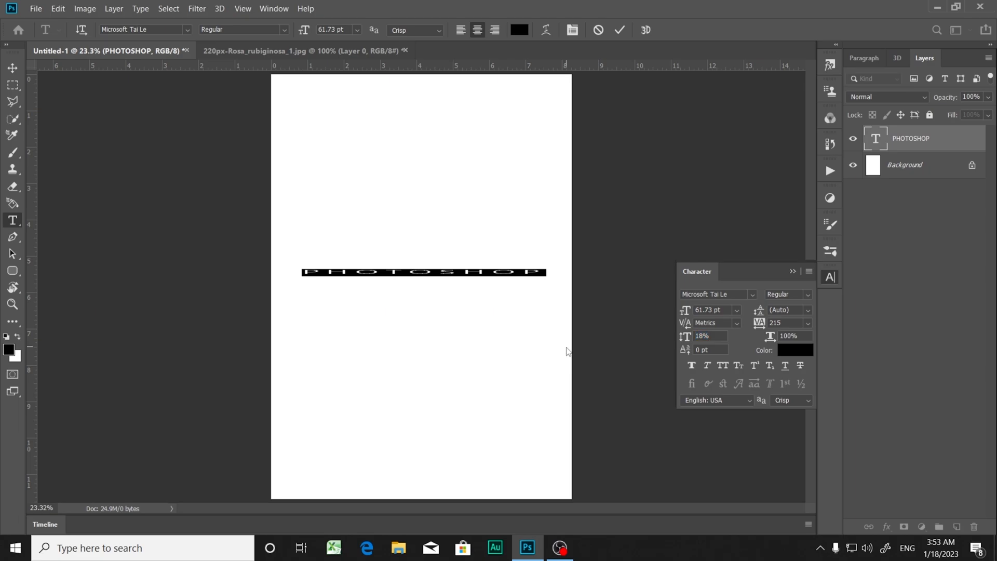
pyautogui.click(713, 337)
pyautogui.write('100')
pyautogui.press('Return')
pyautogui.click(554, 322)
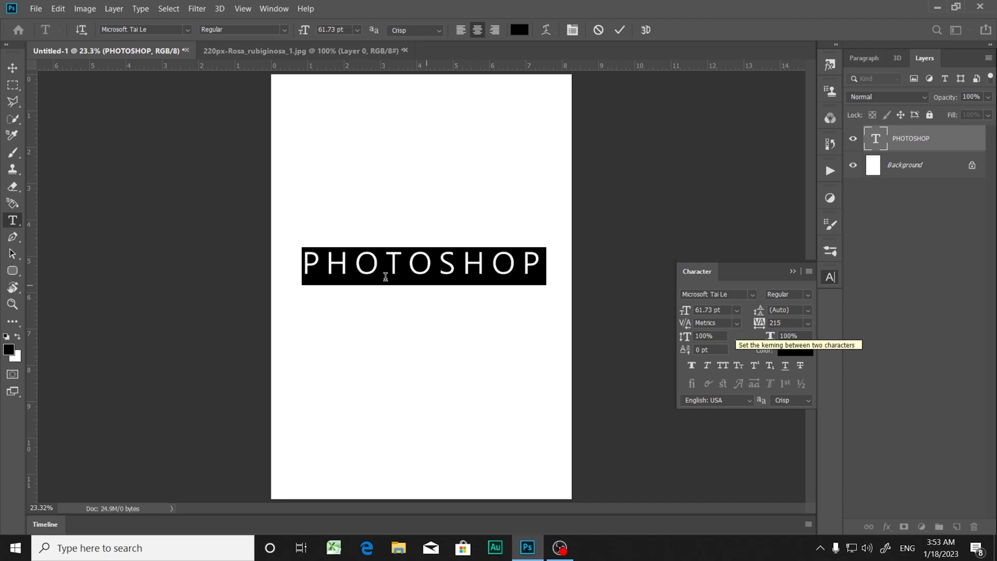
# Step: Add a second line reading PHOTOSHOP below the first one in the same text layer
pyautogui.click(535, 261)
pyautogui.click(538, 262)
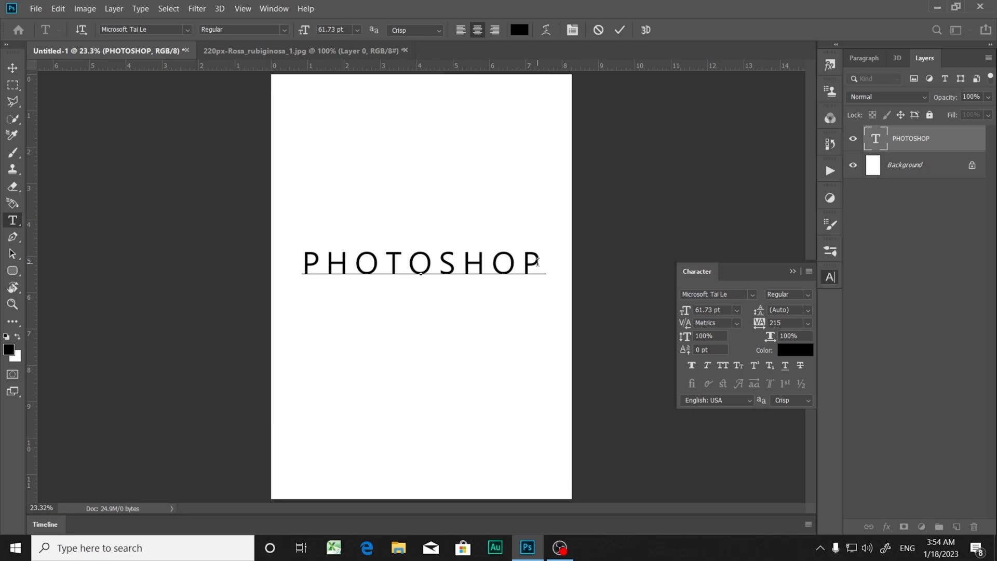
pyautogui.write('PHO')
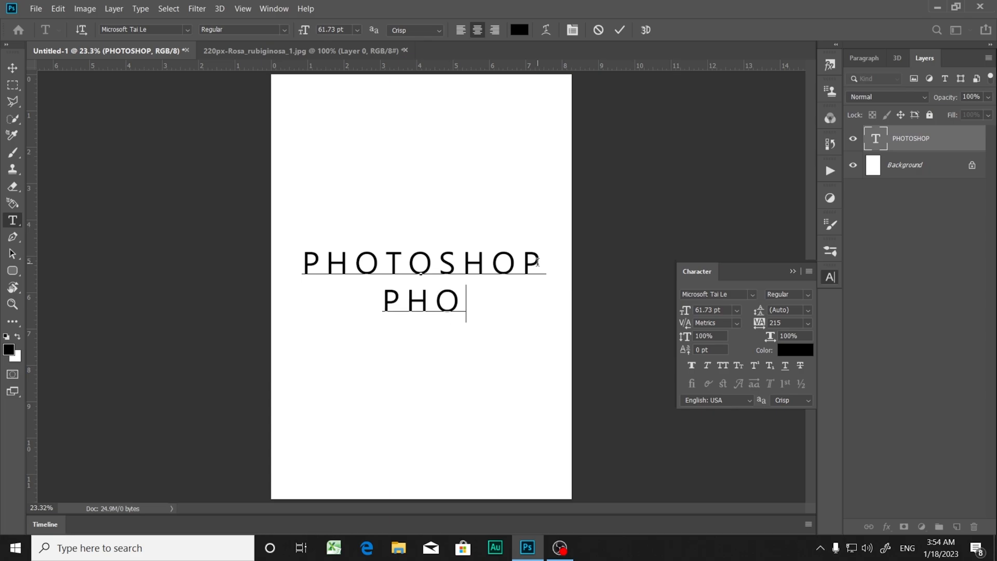
pyautogui.write('TOSH')
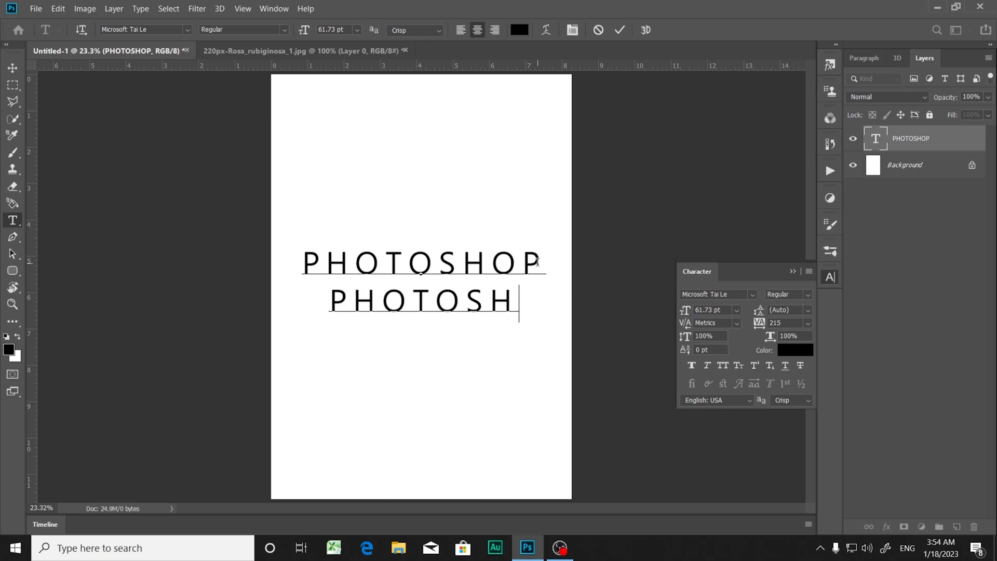
pyautogui.write('OP')
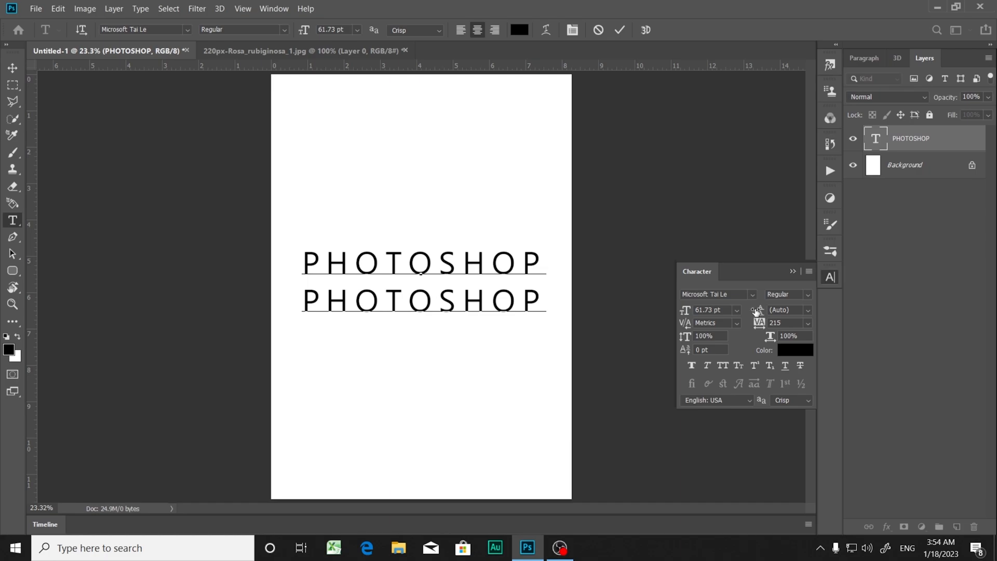
# Step: Select the two PHOTOSHOP lines individually and together, finishing with both lines selected for a leading change
pyautogui.click(808, 311)
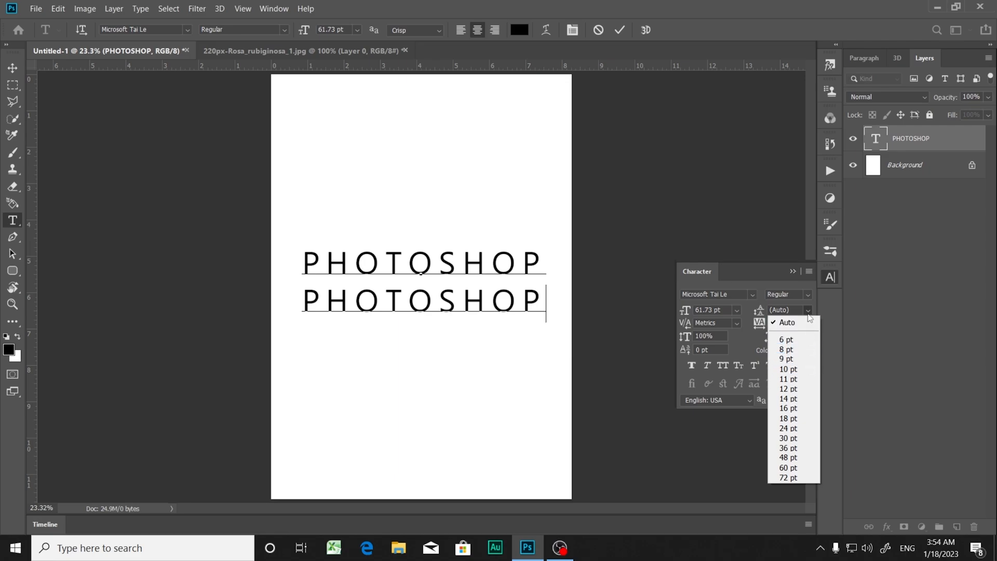
pyautogui.click(808, 313)
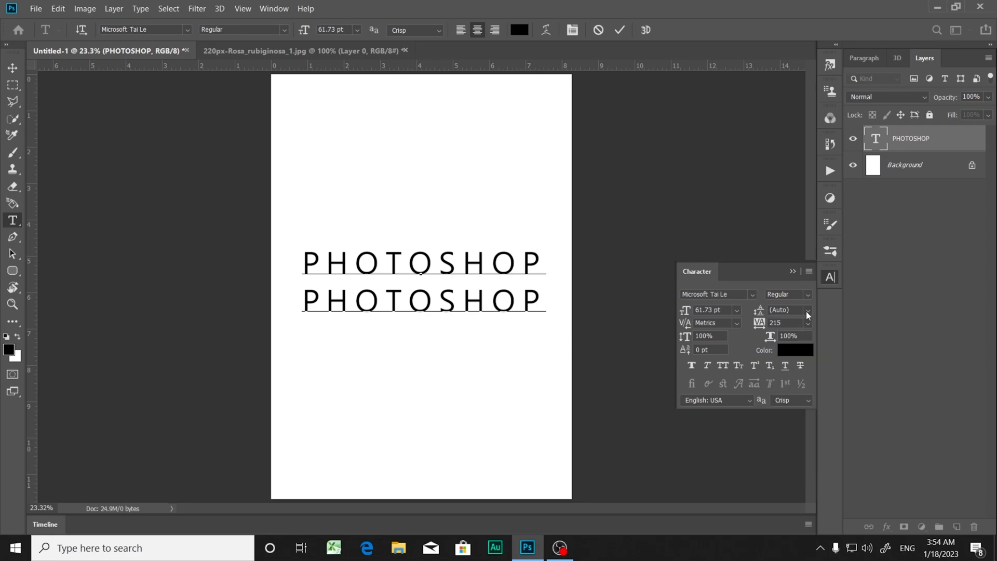
pyautogui.doubleClick(451, 269)
pyautogui.moveTo(305, 258); pyautogui.dragTo(545, 307)
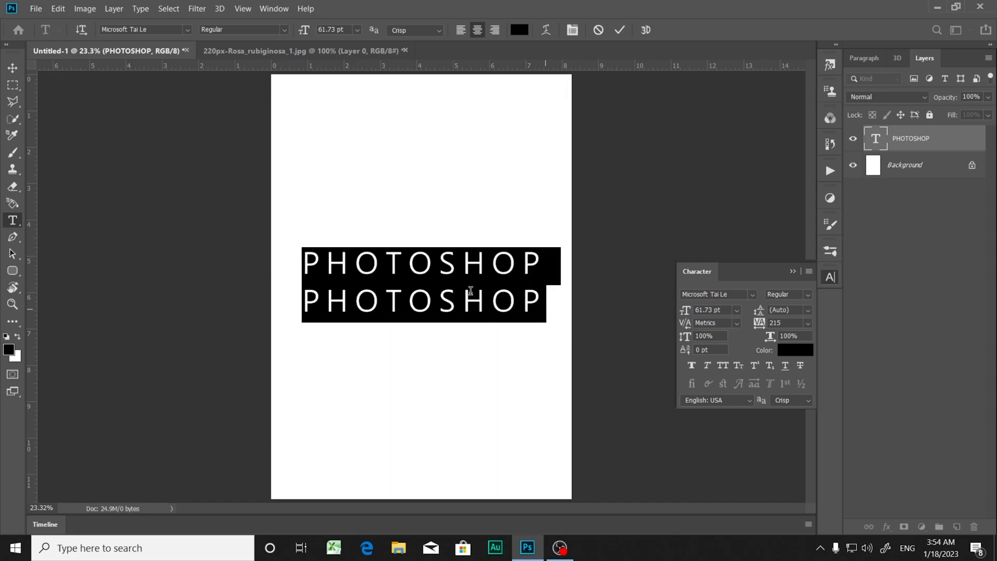
pyautogui.click(367, 271)
pyautogui.moveTo(302, 260); pyautogui.dragTo(558, 312)
pyautogui.doubleClick(876, 141)
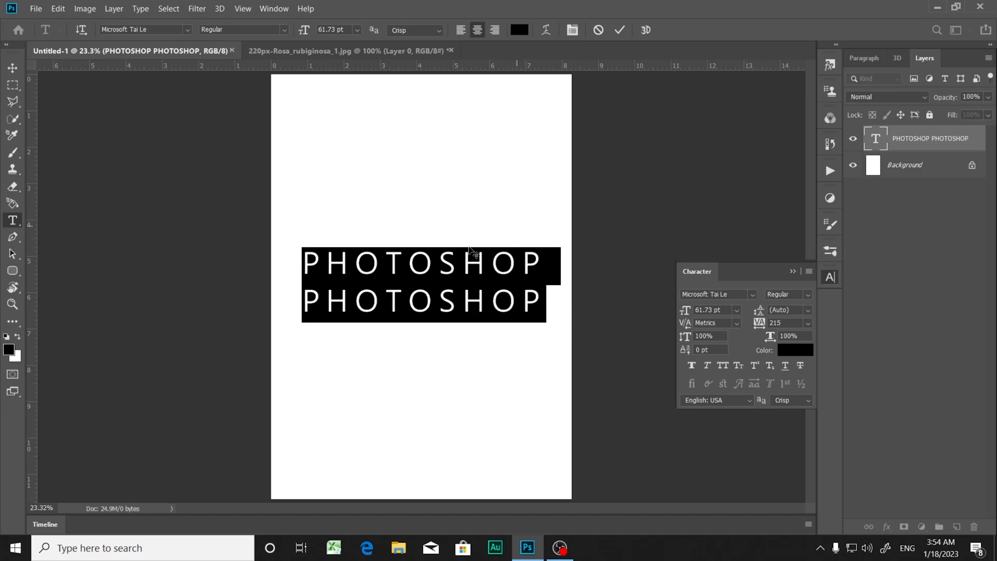
pyautogui.tripleClick(341, 270)
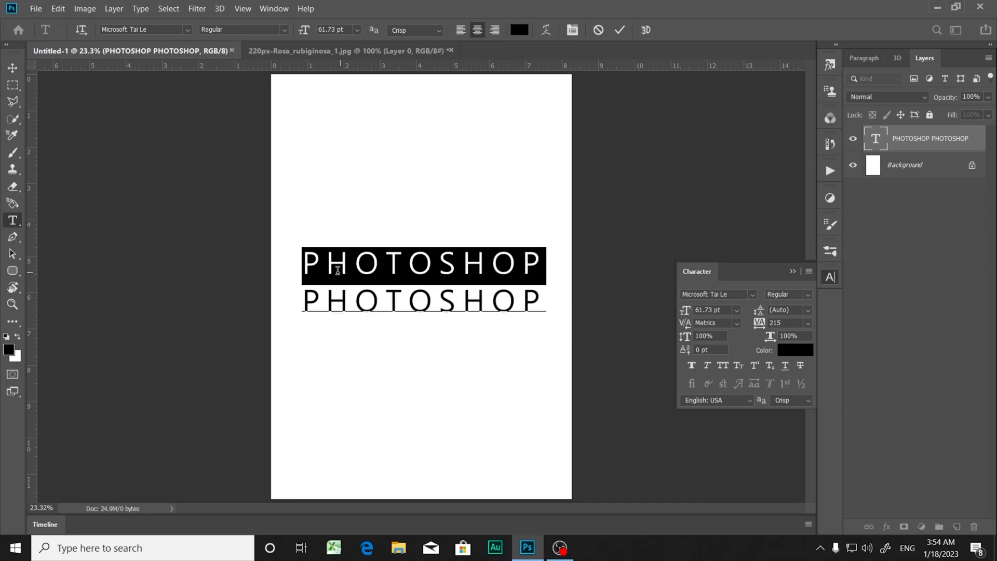
pyautogui.tripleClick(320, 294)
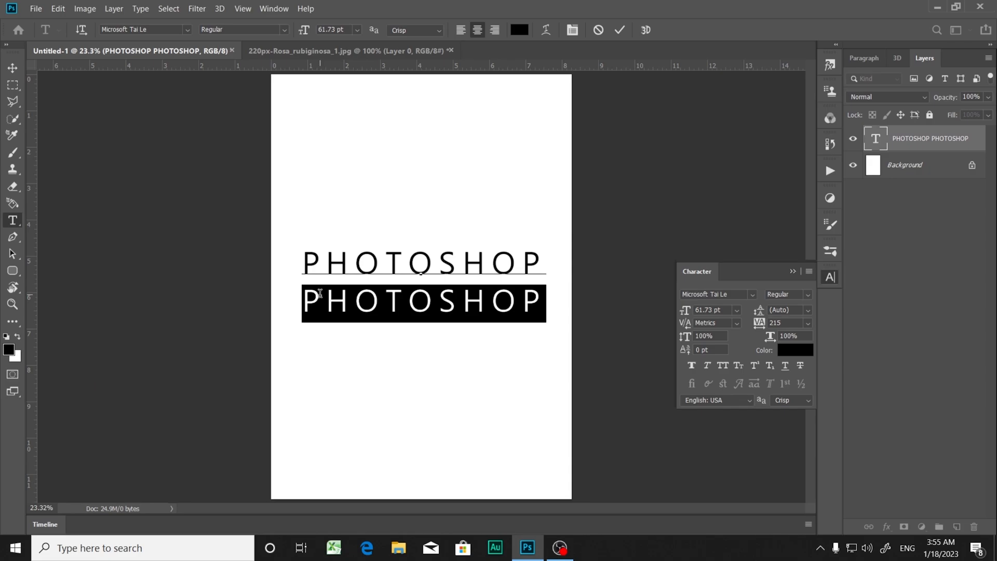
pyautogui.click(305, 255)
pyautogui.moveTo(306, 255); pyautogui.dragTo(545, 304)
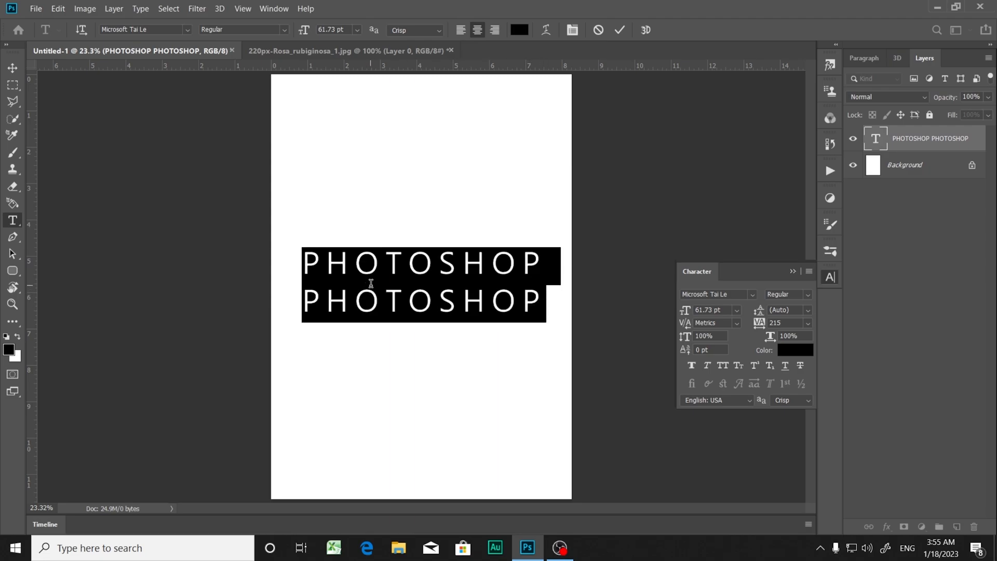
# Step: Try a leading of 16 pt on the two selected lines, and set it to 72 pt instead
pyautogui.click(809, 312)
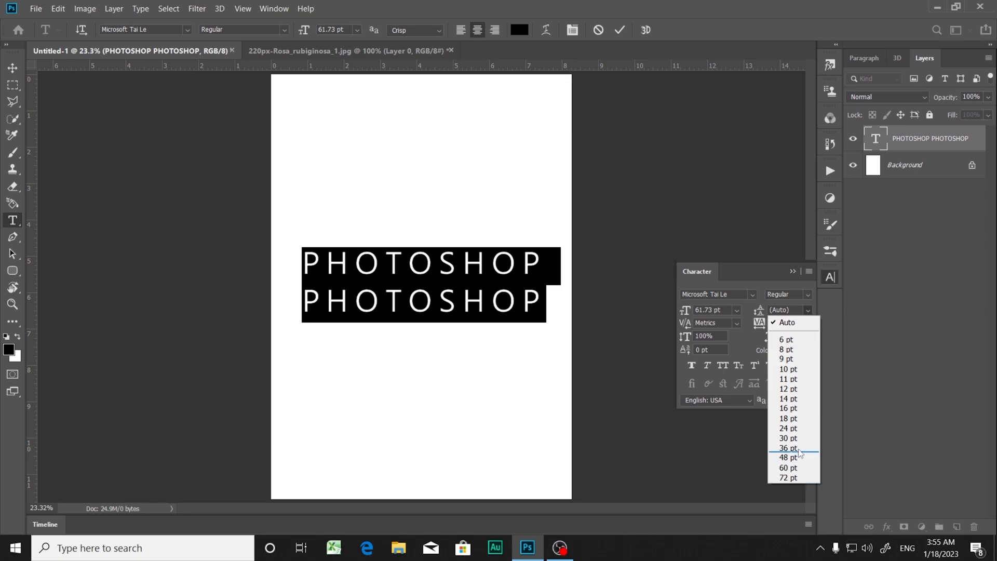
pyautogui.click(794, 407)
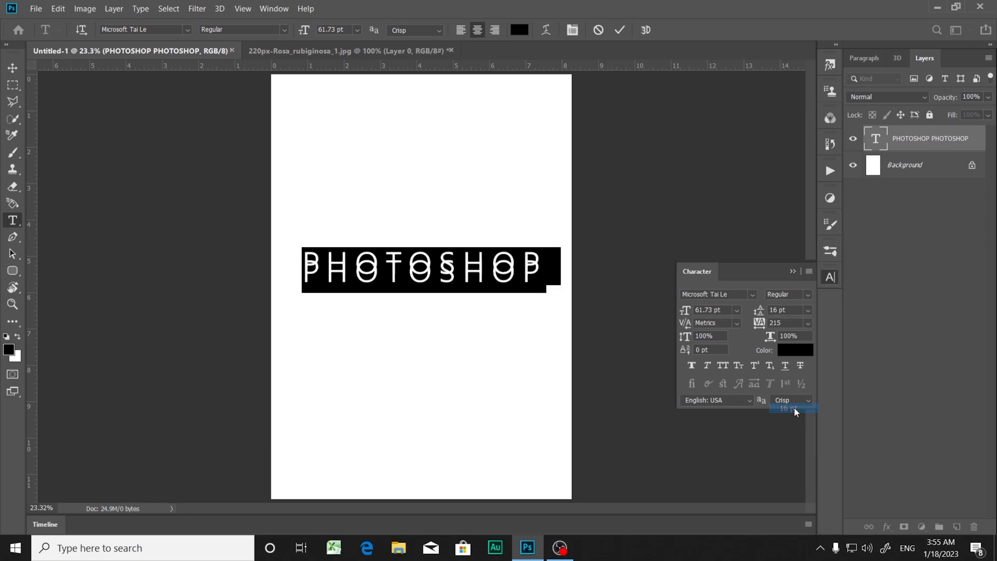
pyautogui.click(807, 311)
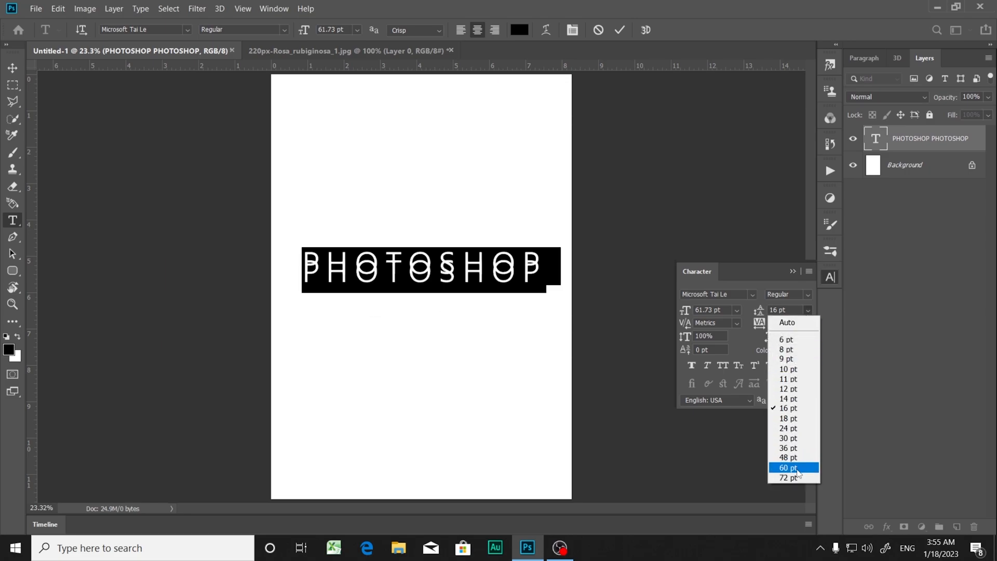
pyautogui.click(796, 476)
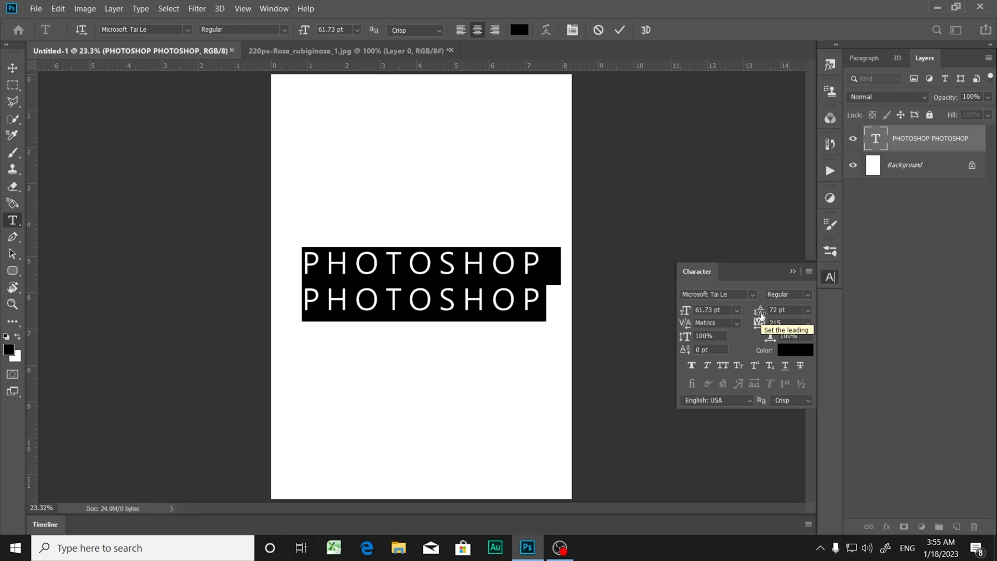
# Step: Try leadings of 0.03 pt and 142.03 pt on the two selected lines, and undo back to automatic leading
pyautogui.moveTo(761, 314); pyautogui.dragTo(624, 314)
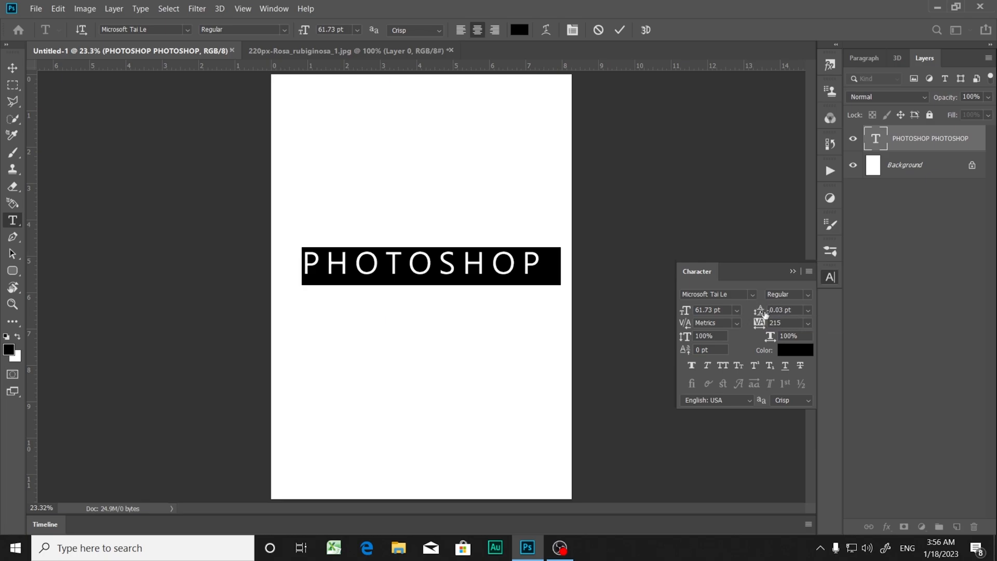
pyautogui.moveTo(762, 314); pyautogui.dragTo(790, 318)
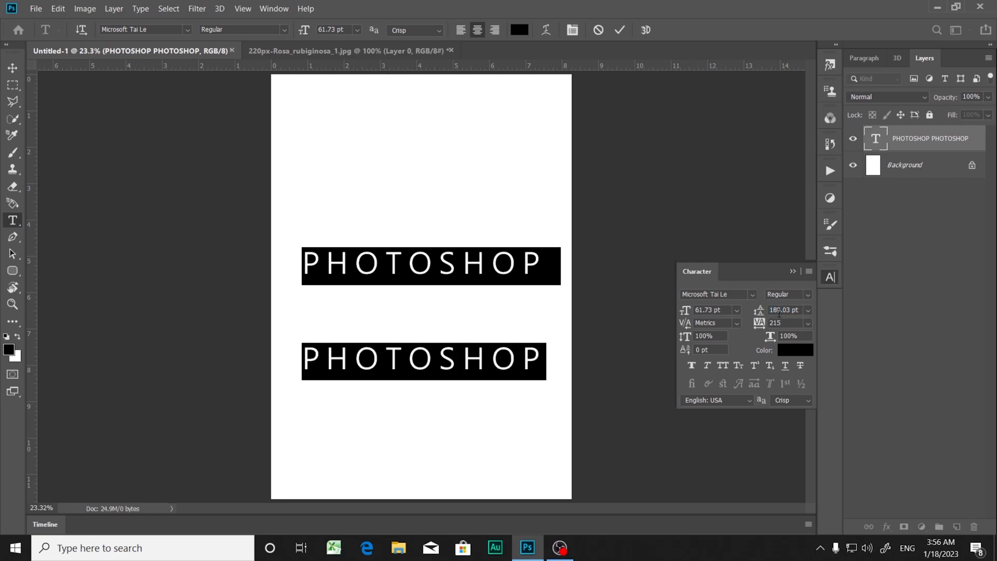
pyautogui.hotkey('ctrl', 'z')
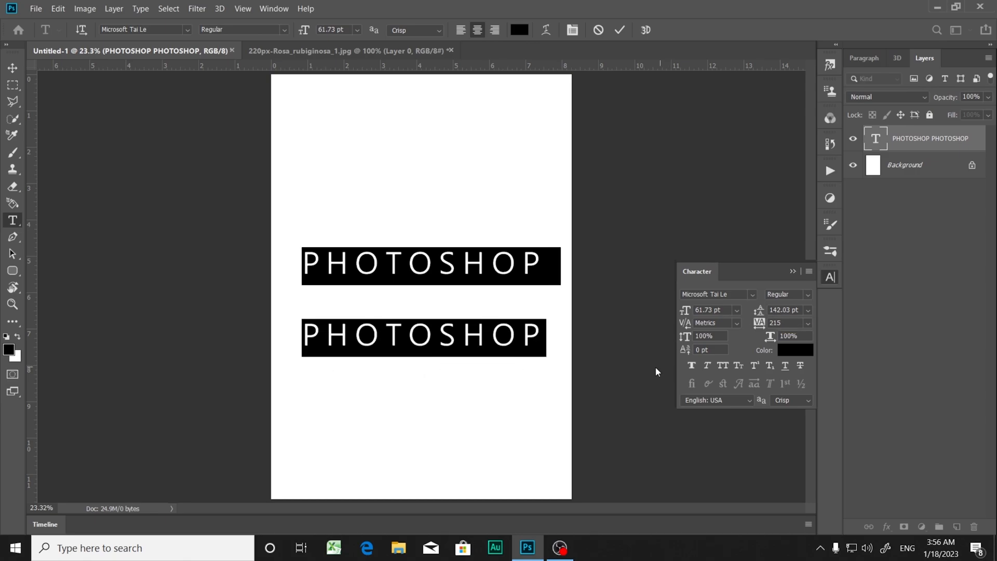
pyautogui.hotkey('ctrl', 'z')
pyautogui.hotkey('ctrl', 'z')
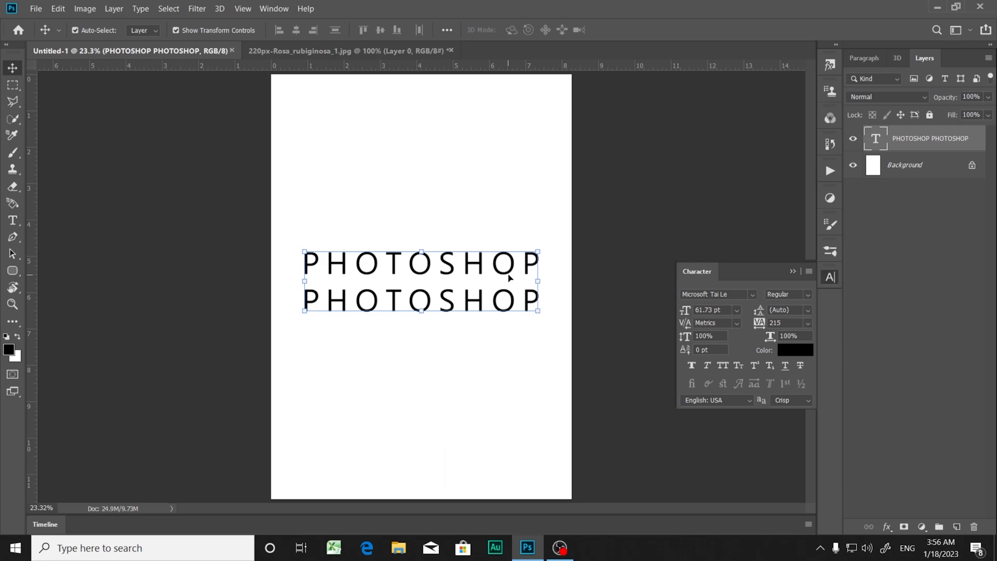
# Step: Try a baseline shift of 119 pt on both PHOTOSHOP lines, and undo it
pyautogui.doubleClick(510, 278)
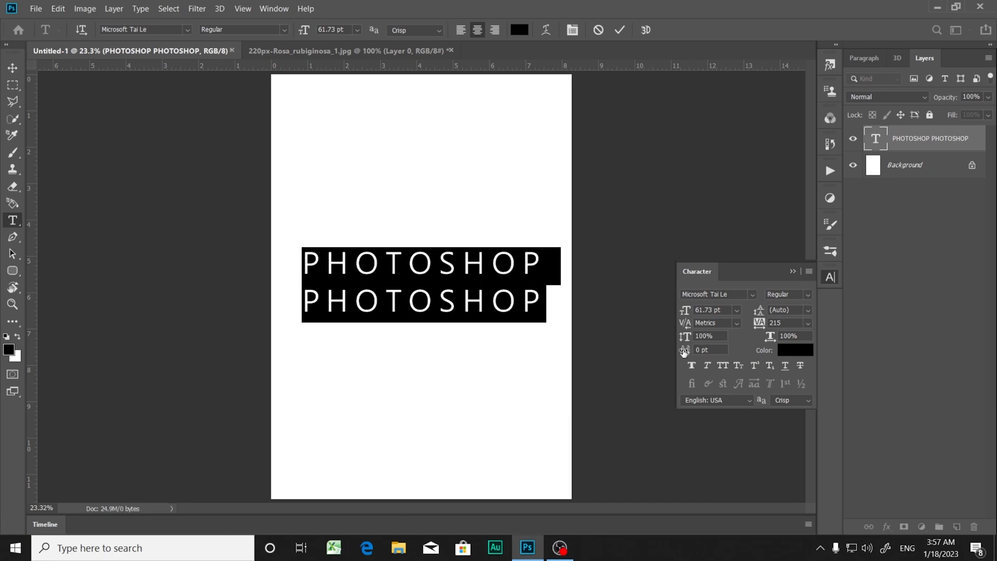
pyautogui.moveTo(684, 351); pyautogui.dragTo(761, 354)
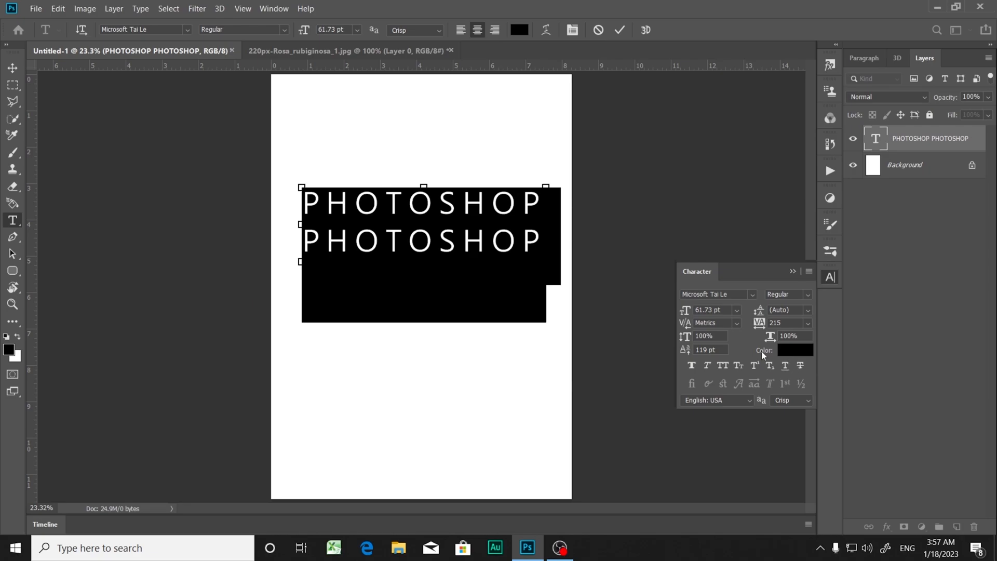
pyautogui.hotkey('ctrl', 'z')
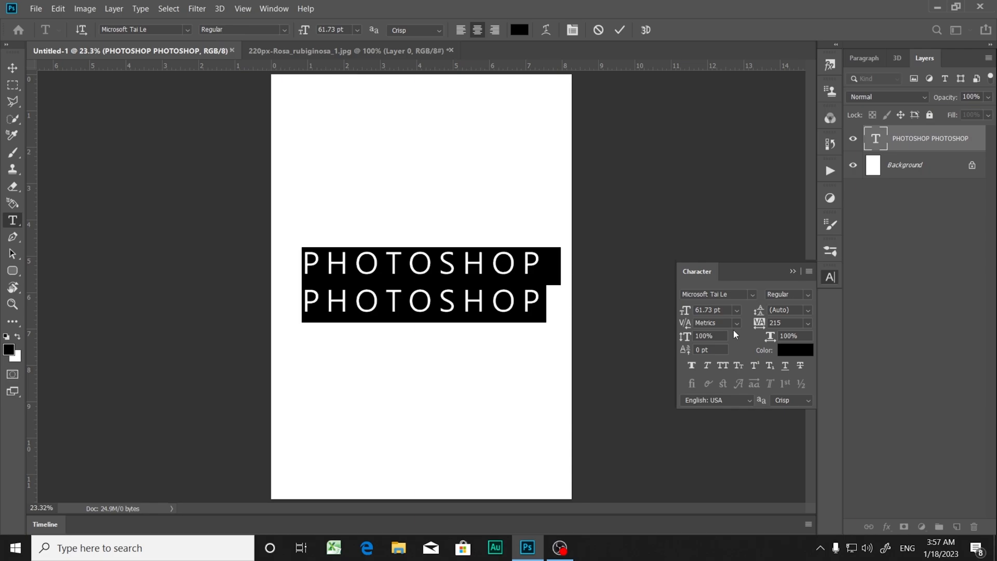
# Step: Reselect both PHOTOSHOP lines, change their text color to dark blue, and commit the text edit
pyautogui.click(391, 261)
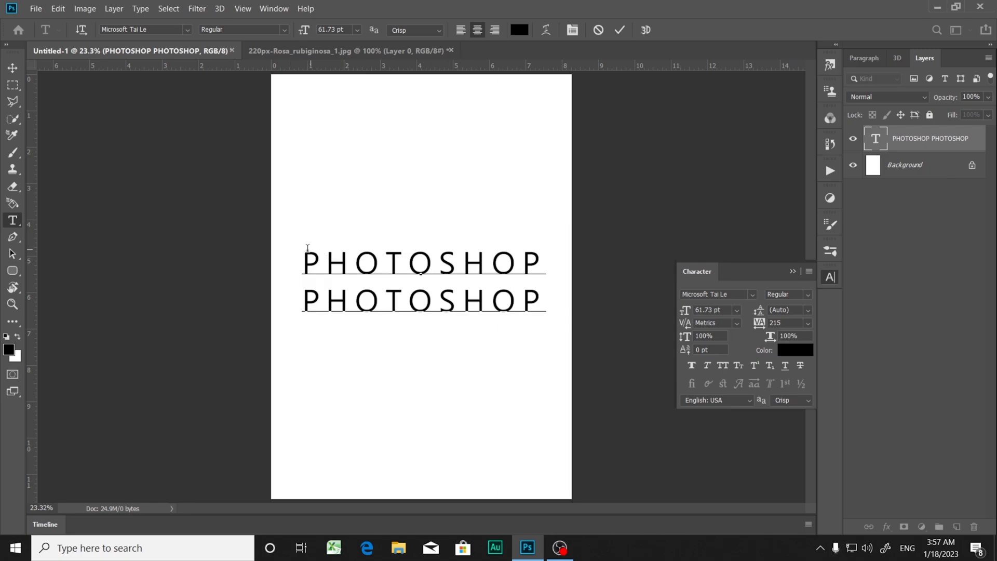
pyautogui.moveTo(303, 260); pyautogui.dragTo(561, 318)
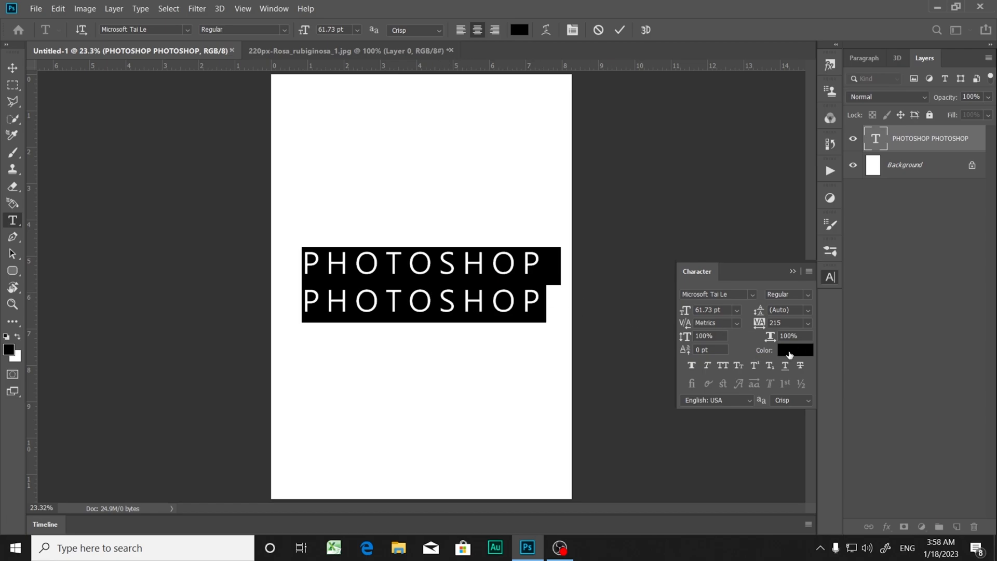
pyautogui.click(785, 355)
pyautogui.moveTo(706, 283); pyautogui.dragTo(637, 124)
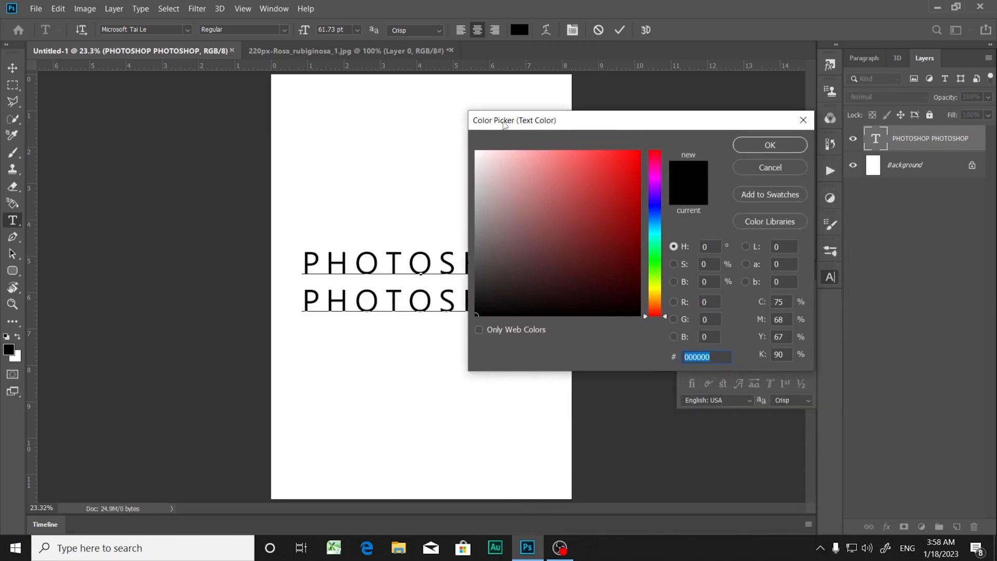
pyautogui.click(655, 210)
pyautogui.moveTo(634, 159)
pyautogui.mouseDown()
pyautogui.moveTo(648, 155)
pyautogui.moveTo(668, 229)
pyautogui.mouseUp()
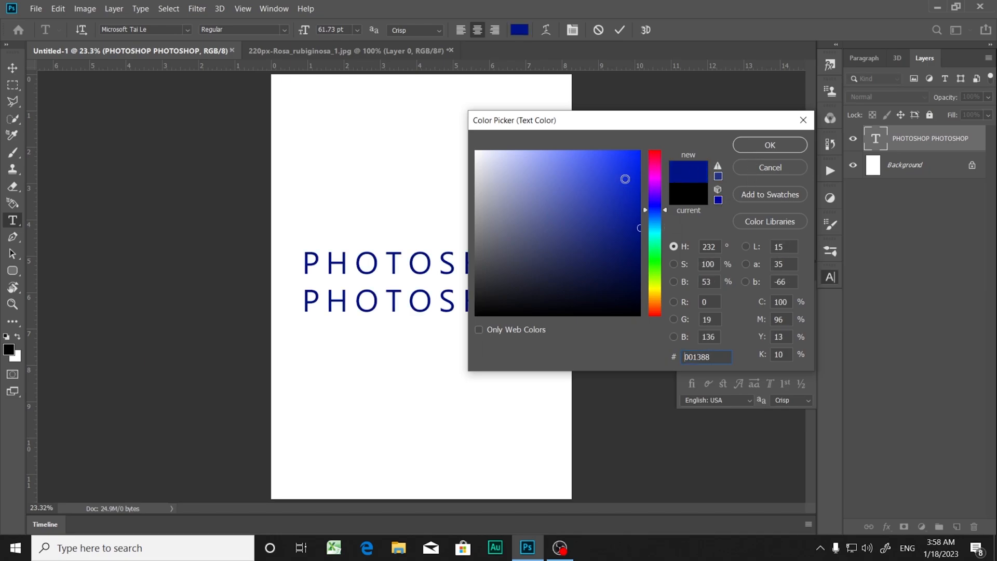
pyautogui.click(626, 155)
pyautogui.moveTo(626, 156)
pyautogui.mouseDown()
pyautogui.moveTo(641, 157)
pyautogui.moveTo(644, 233)
pyautogui.moveTo(645, 225)
pyautogui.mouseUp()
pyautogui.click(758, 147)
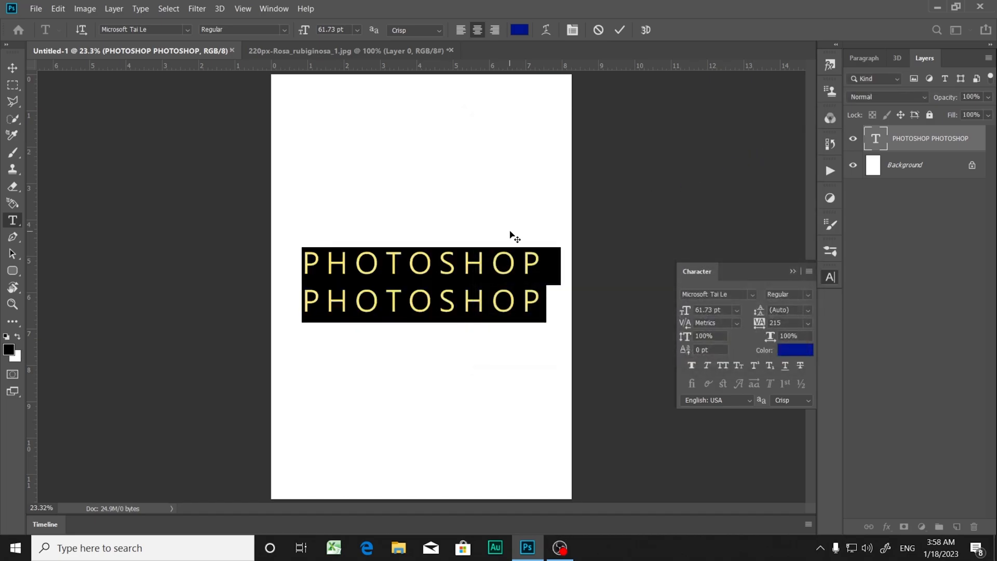
pyautogui.click(456, 392)
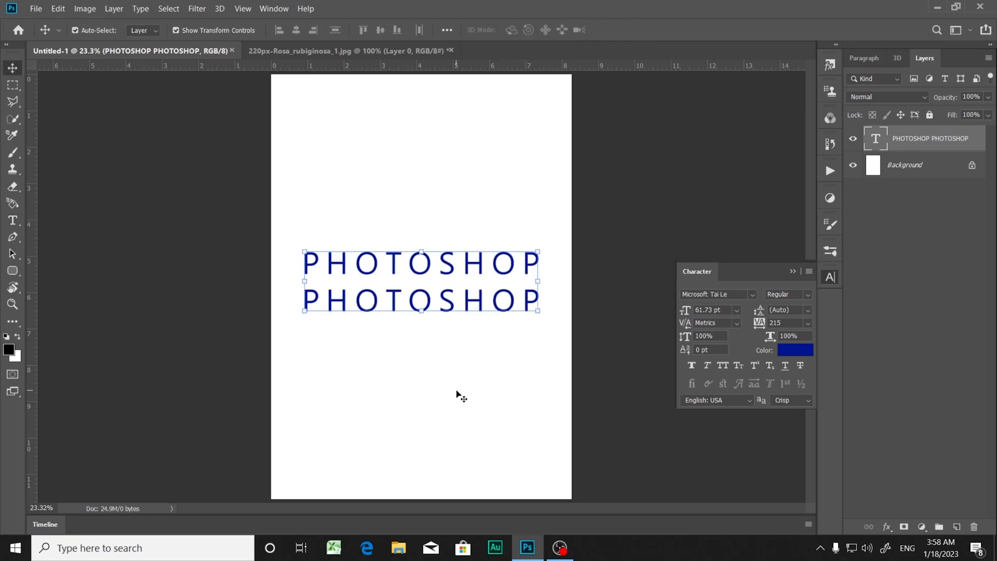
pyautogui.click(427, 363)
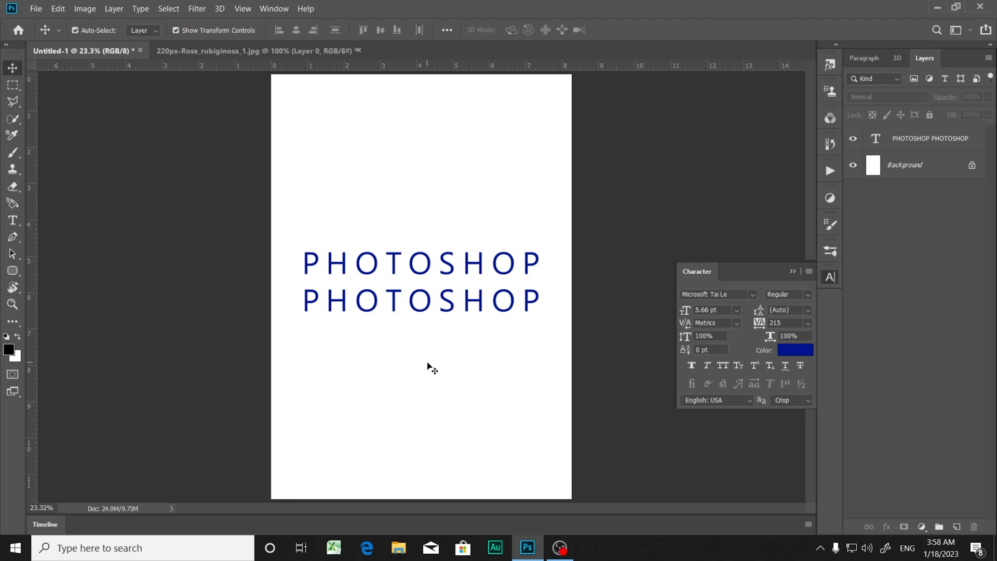
# Step: Try Faux Bold on both dark blue PHOTOSHOP lines
pyautogui.doubleClick(368, 271)
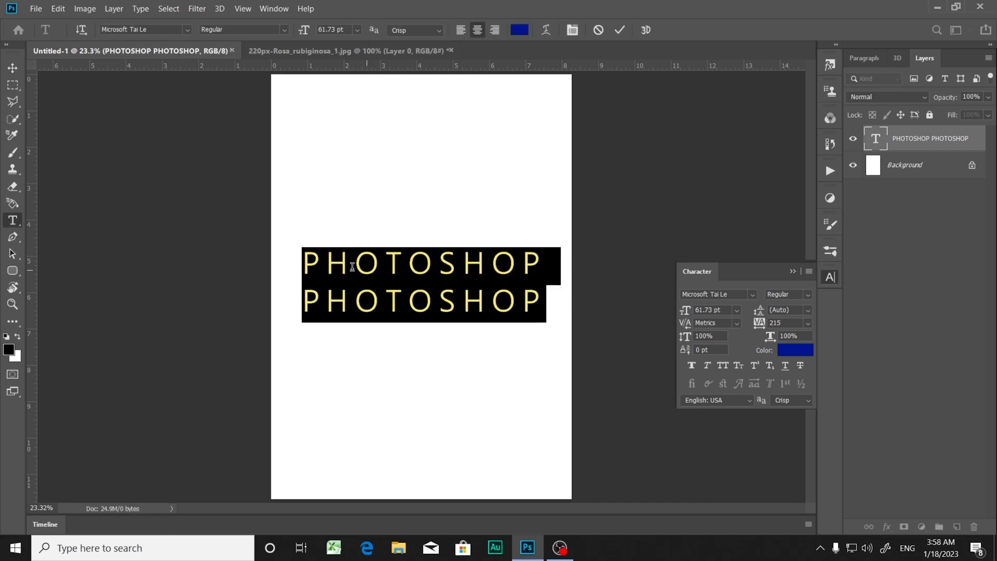
pyautogui.click(693, 365)
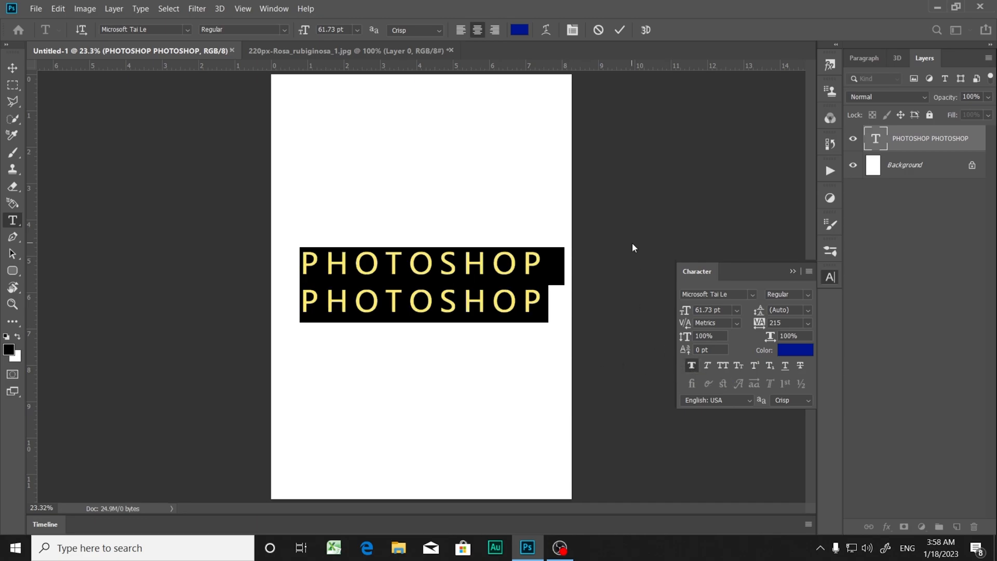
pyautogui.hotkey('ctrl', 'Return')
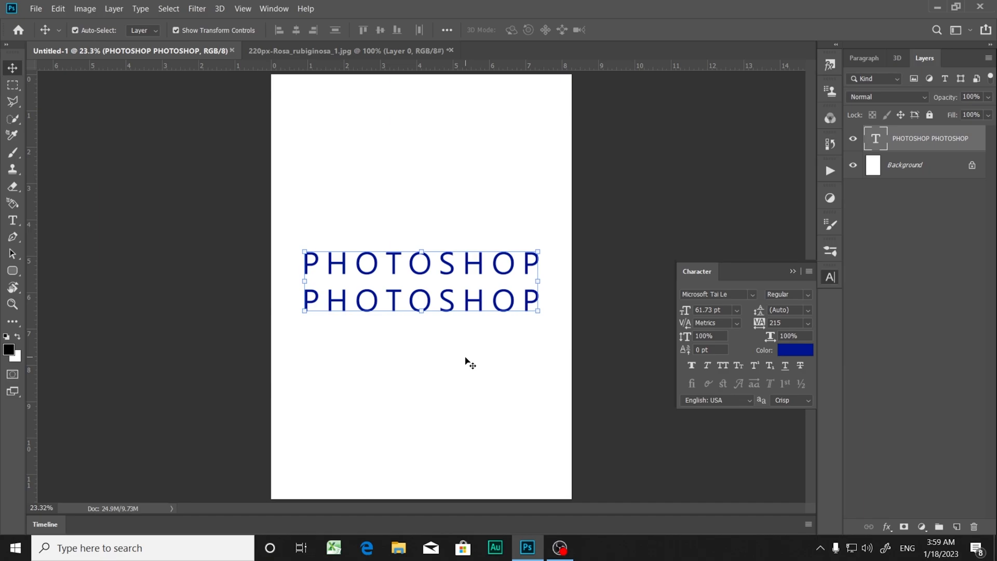
# Step: Try Faux Italic on both PHOTOSHOP lines, and turn it off again
pyautogui.doubleClick(409, 266)
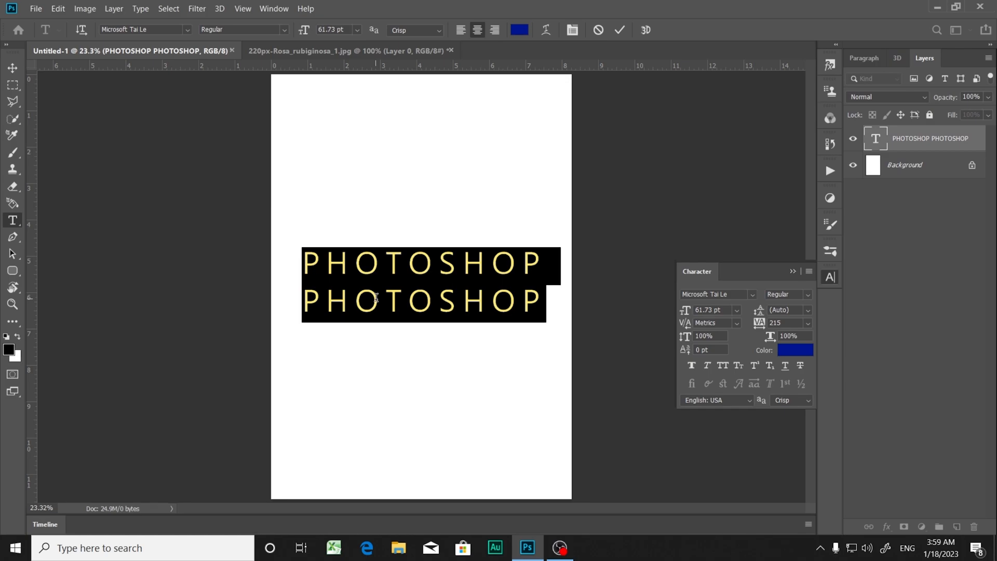
pyautogui.click(707, 366)
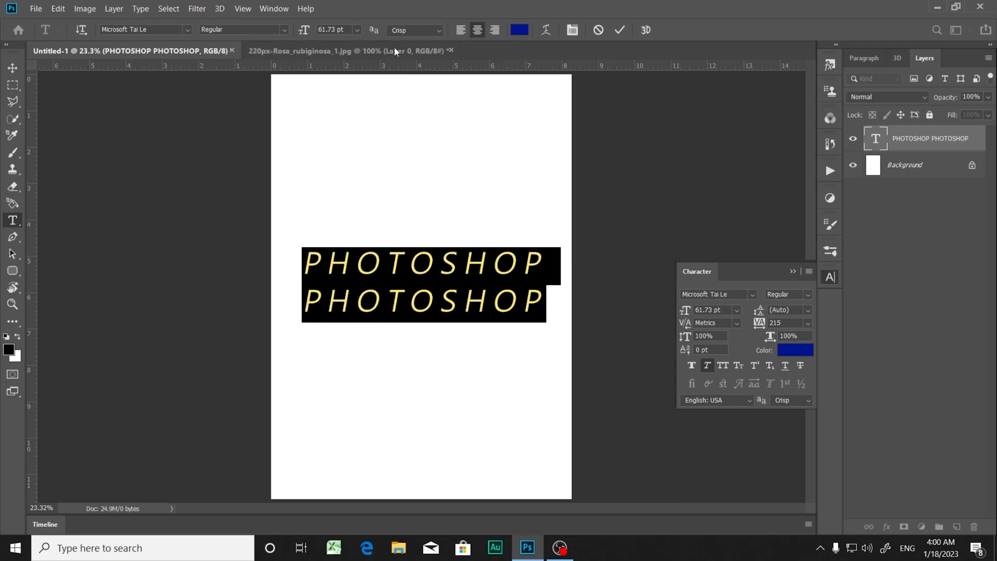
pyautogui.click(708, 366)
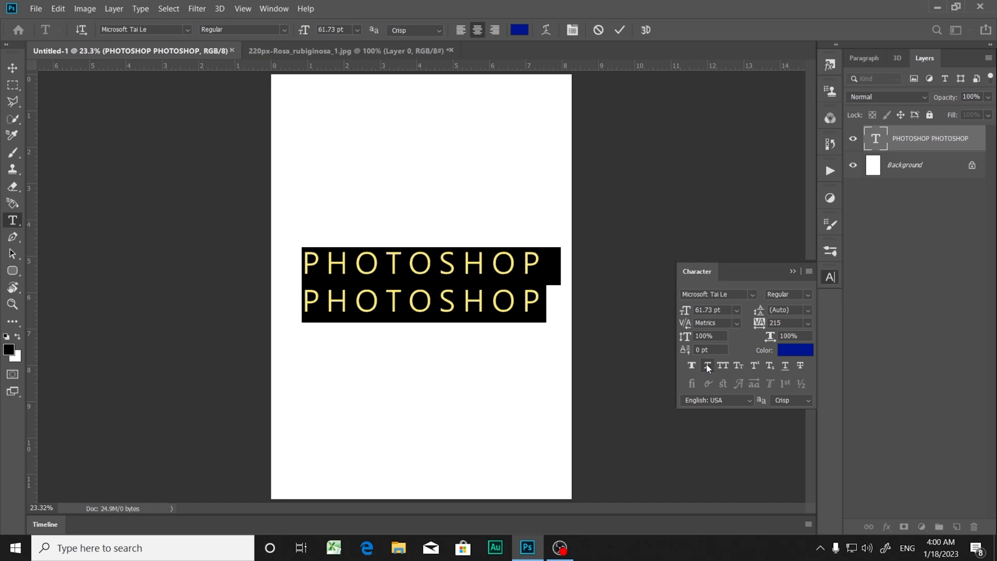
# Step: Try Small Caps on the letters HOTOSHOP of the first line, leaving its initial P unselected
pyautogui.click(350, 269)
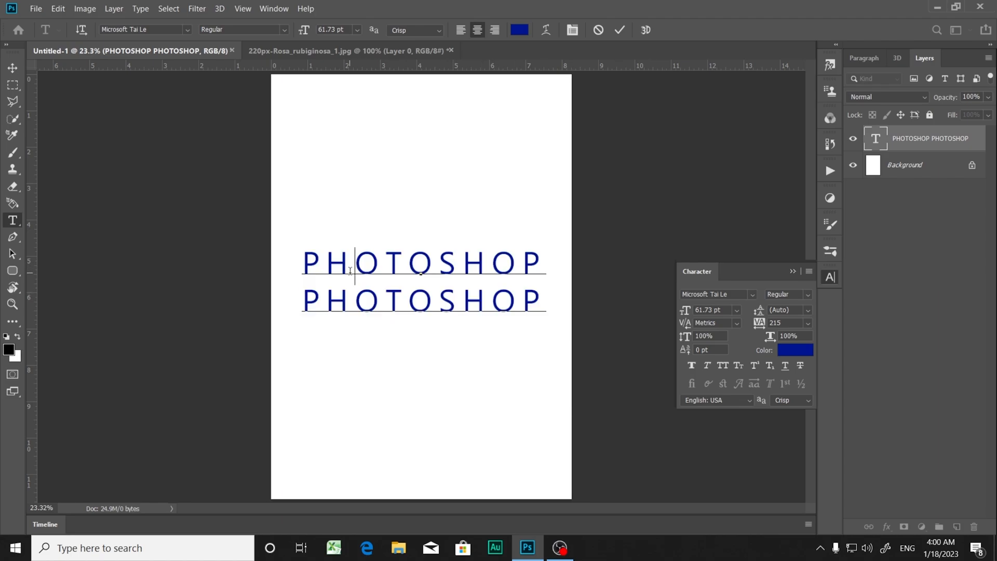
pyautogui.moveTo(326, 264); pyautogui.dragTo(541, 265)
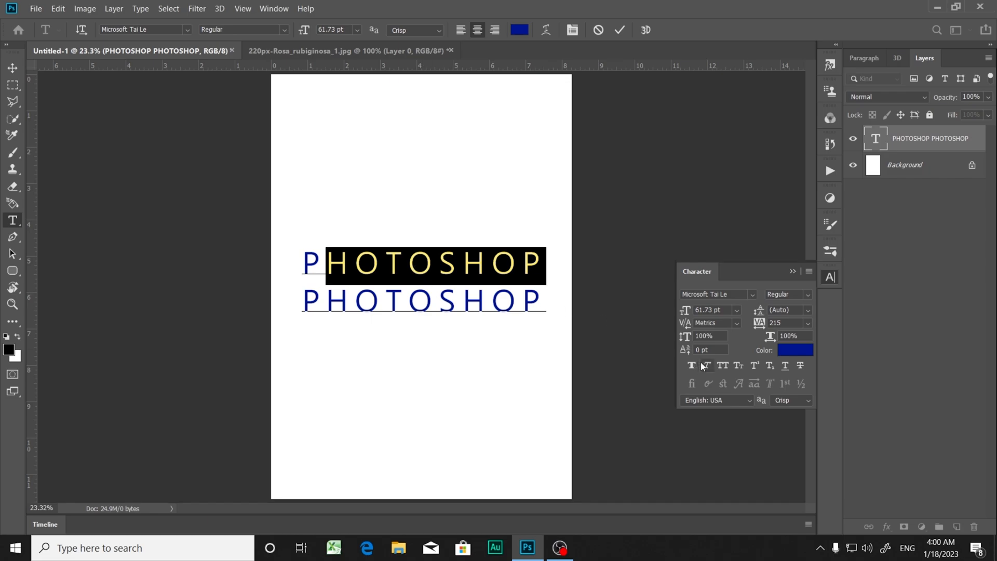
pyautogui.click(738, 369)
pyautogui.click(304, 255)
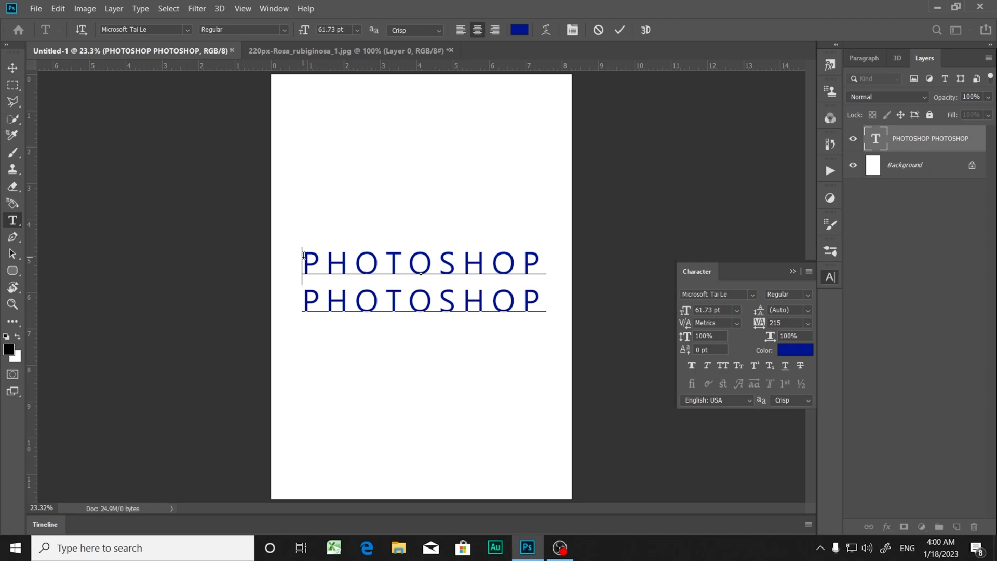
# Step: Try replacing both PHOTOSHOP lines with new text starting with P, and undo the replacement
pyautogui.moveTo(304, 251); pyautogui.dragTo(560, 330)
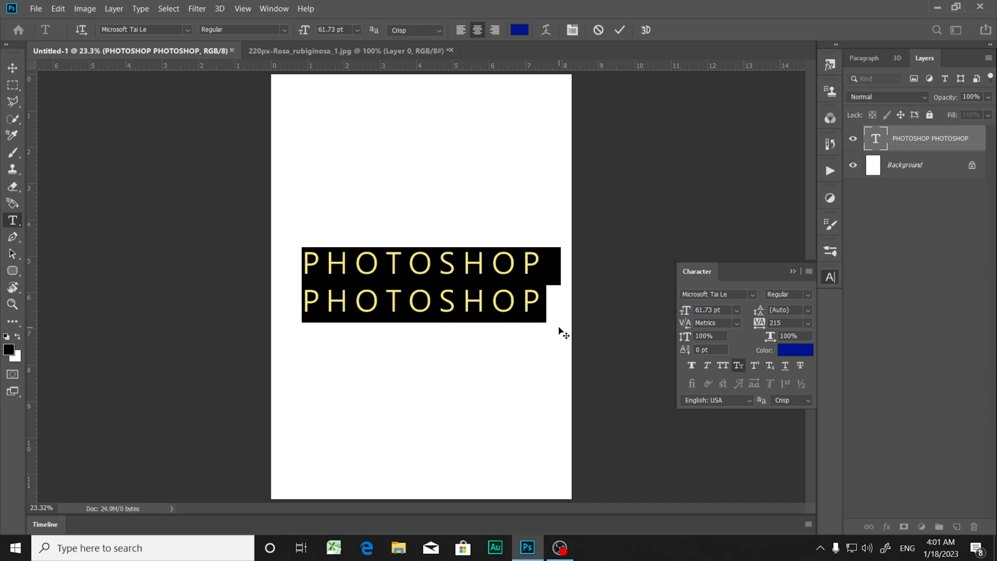
pyautogui.press('BackSpace')
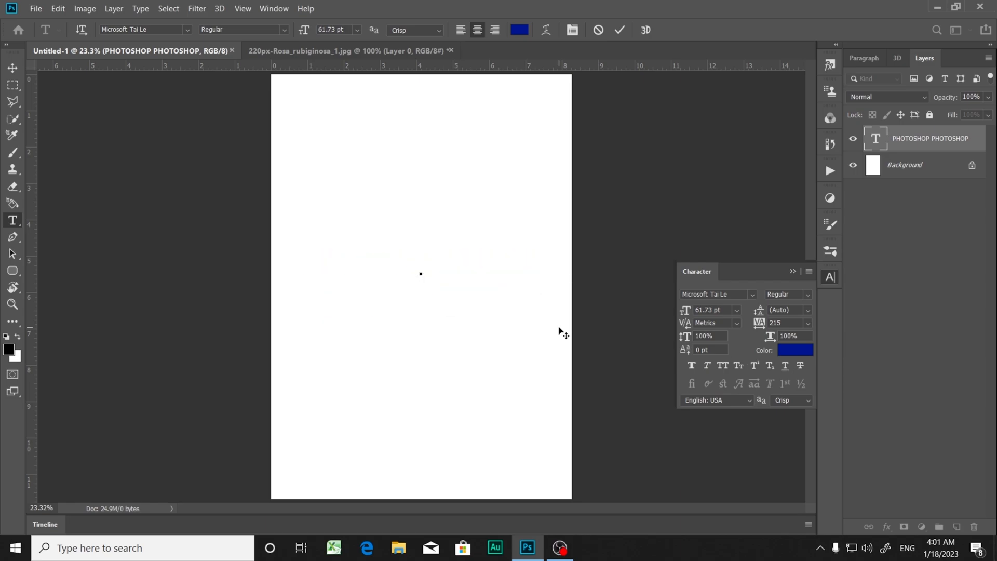
pyautogui.write('p')
pyautogui.press('BackSpace')
pyautogui.write('P{')
pyautogui.hotkey('ctrl', 'z')
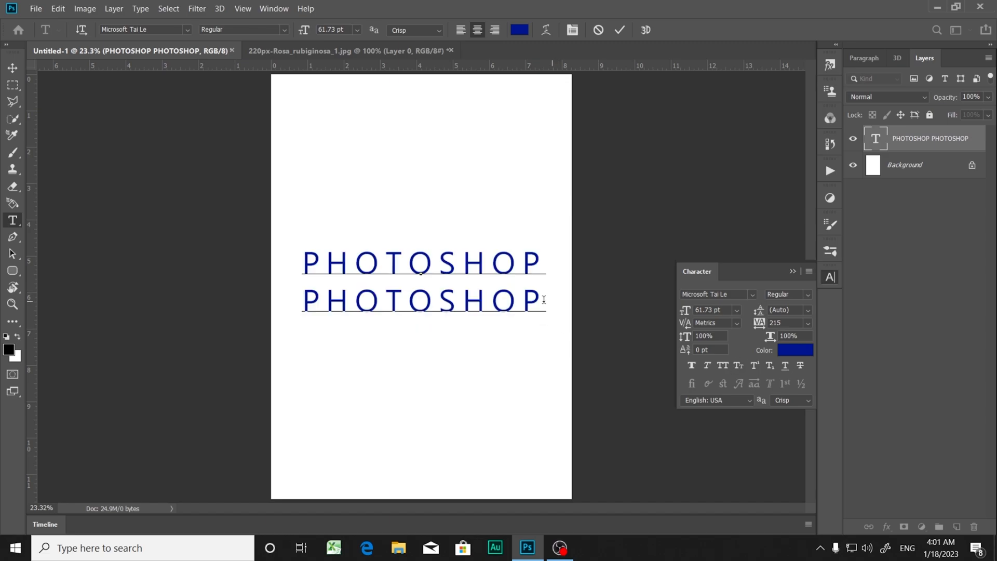
# Step: Replace both lines with the single lowercase word photoshop, and apply All Caps to it
pyautogui.moveTo(306, 256); pyautogui.dragTo(543, 306)
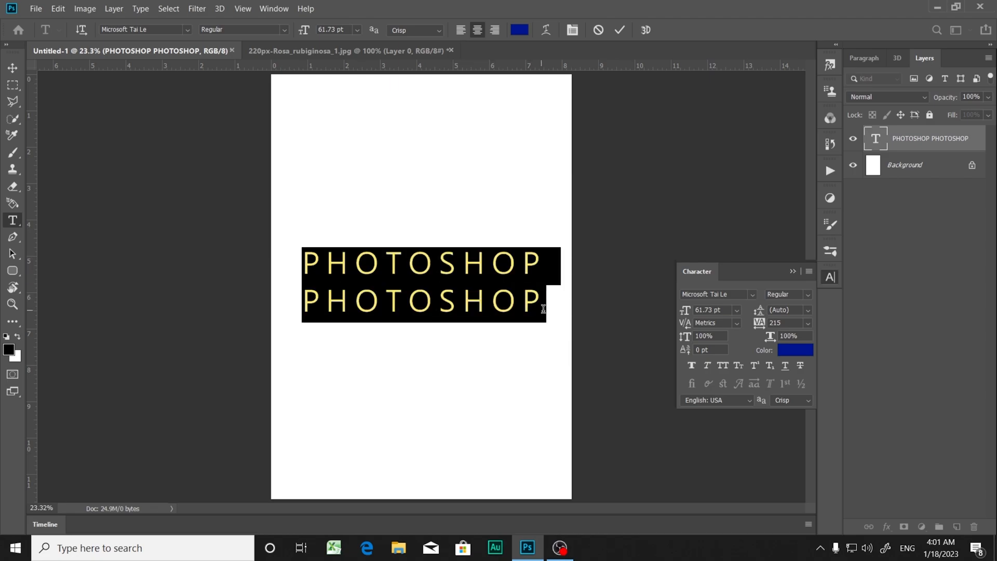
pyautogui.press('BackSpace')
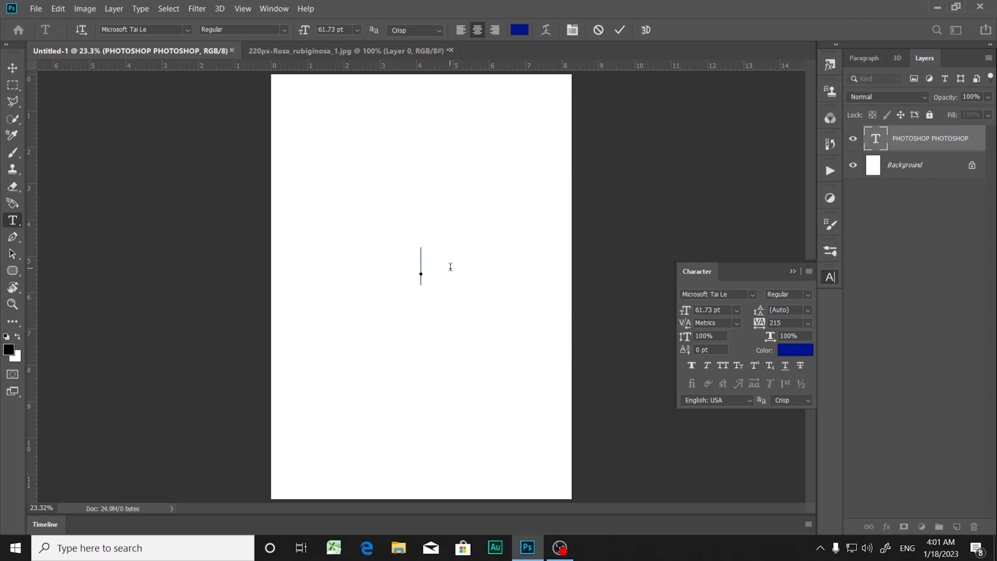
pyautogui.write('photoshop')
pyautogui.press('Home')
pyautogui.hotkey('shift', 'End')
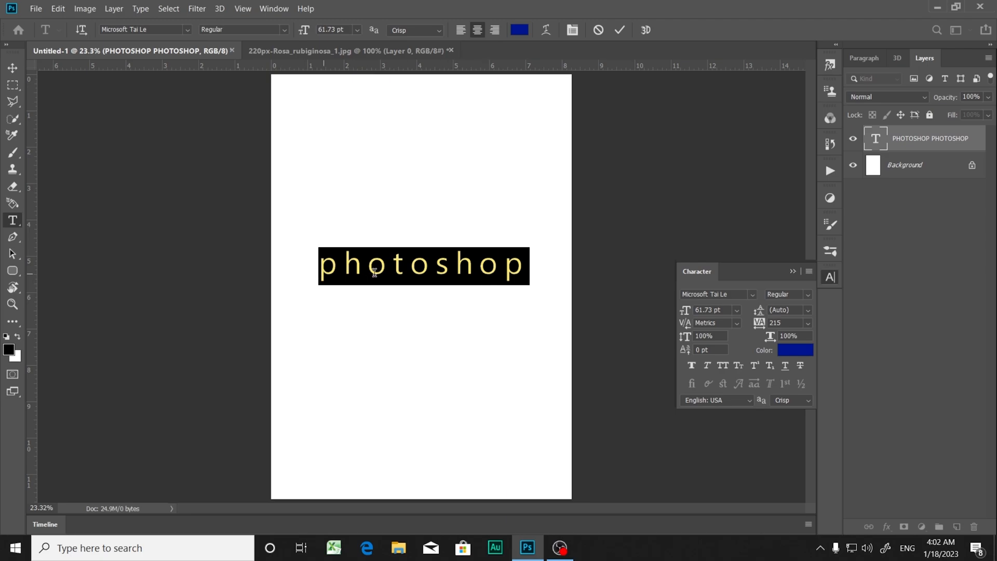
pyautogui.click(725, 367)
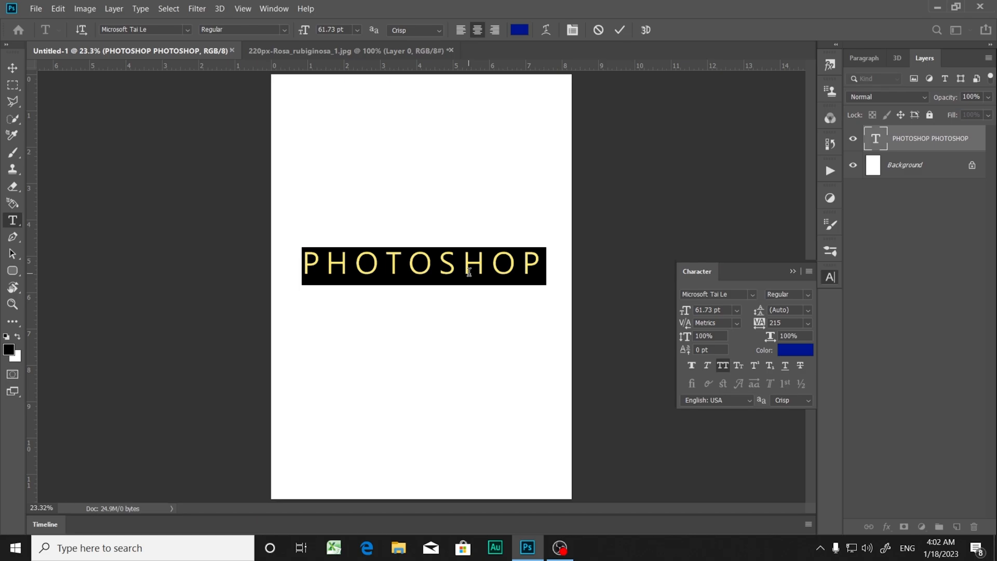
# Step: Add the digit 2 at the end of the PHOTOSHOP text
pyautogui.click(436, 268)
pyautogui.click(540, 261)
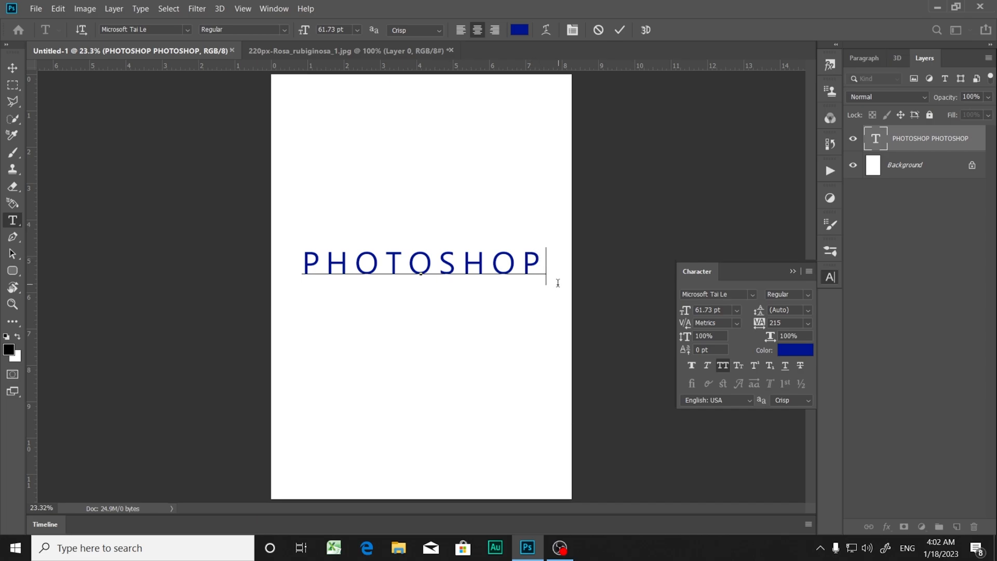
pyautogui.write('2')
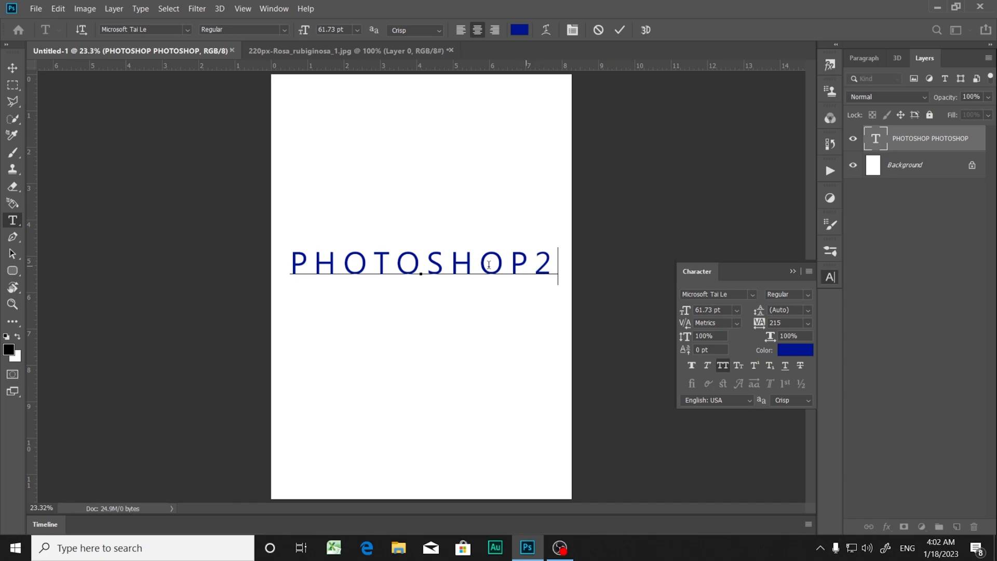
# Step: Try Superscript on the digit 2 after PHOTOSHOP, and turn it off again
pyautogui.moveTo(532, 266); pyautogui.dragTo(588, 267)
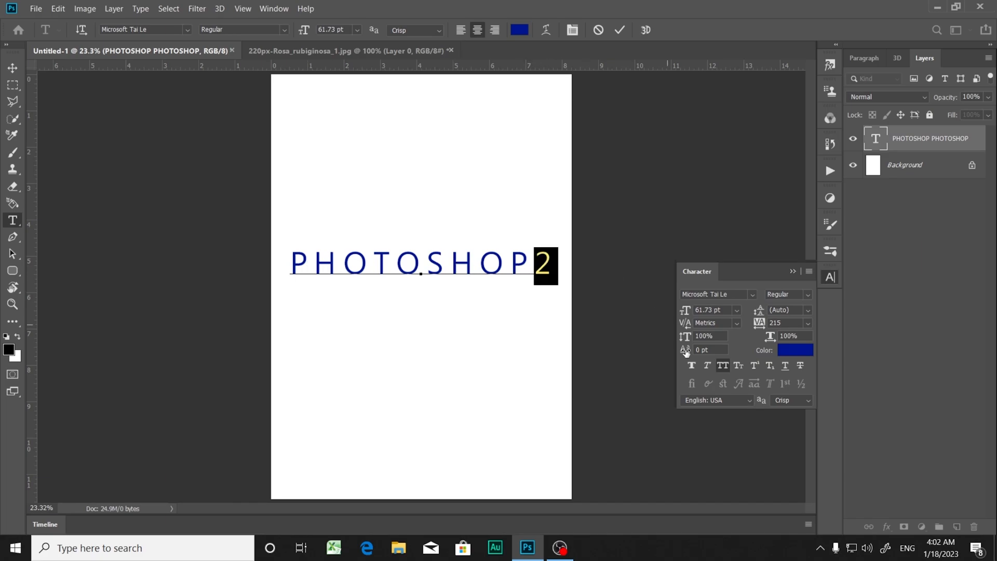
pyautogui.click(751, 368)
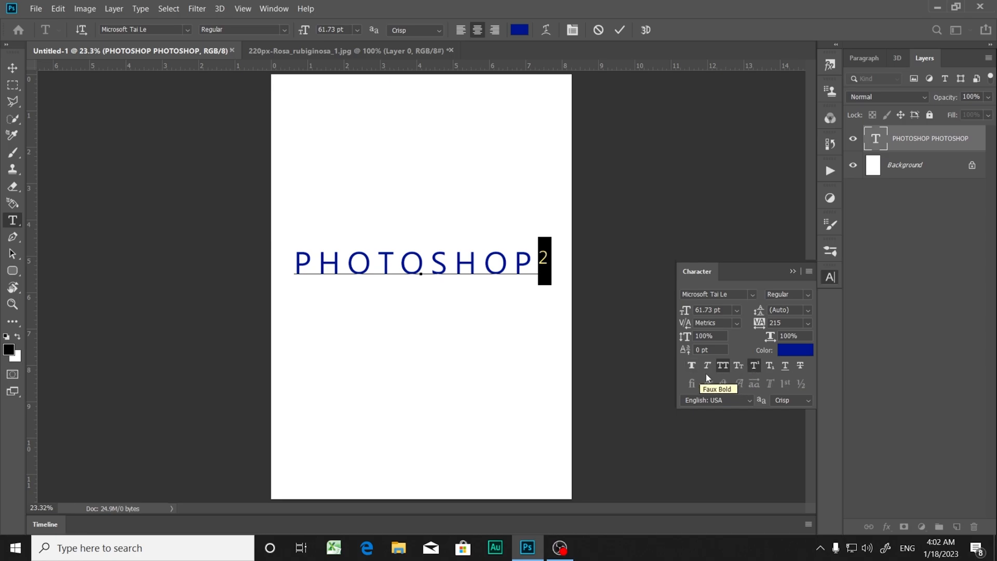
pyautogui.click(759, 363)
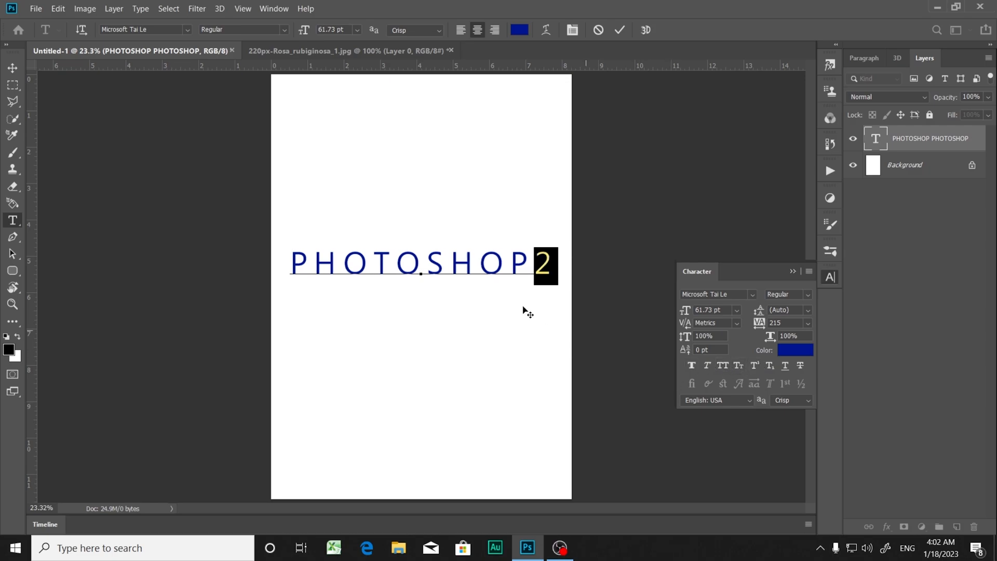
# Step: Delete the digit 2 at the end of the PHOTOSHOP text
pyautogui.moveTo(292, 266)
pyautogui.mouseDown()
pyautogui.moveTo(517, 279)
pyautogui.moveTo(560, 272)
pyautogui.moveTo(300, 281)
pyautogui.mouseUp()
pyautogui.press('BackSpace')
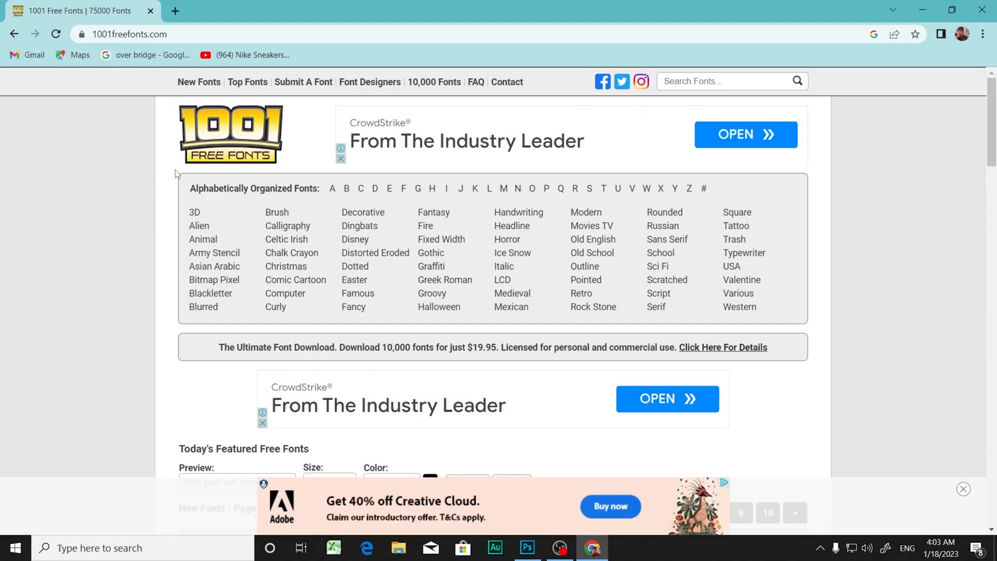
# Step: Switch to the browser and look through the featured fonts on 1001freefonts.com
pyautogui.scroll(-12, 185, 339)
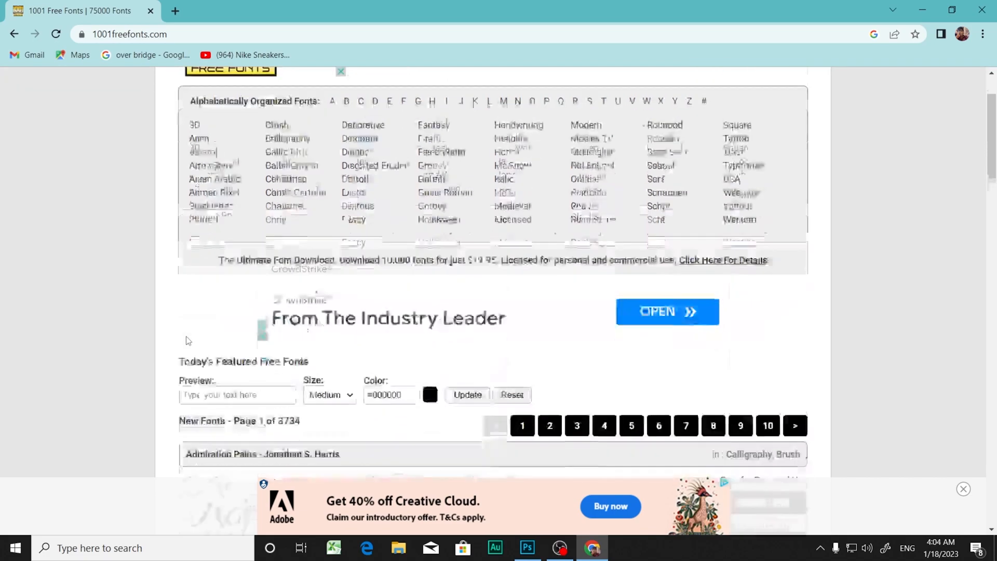
pyautogui.scroll(-14, 213, 255)
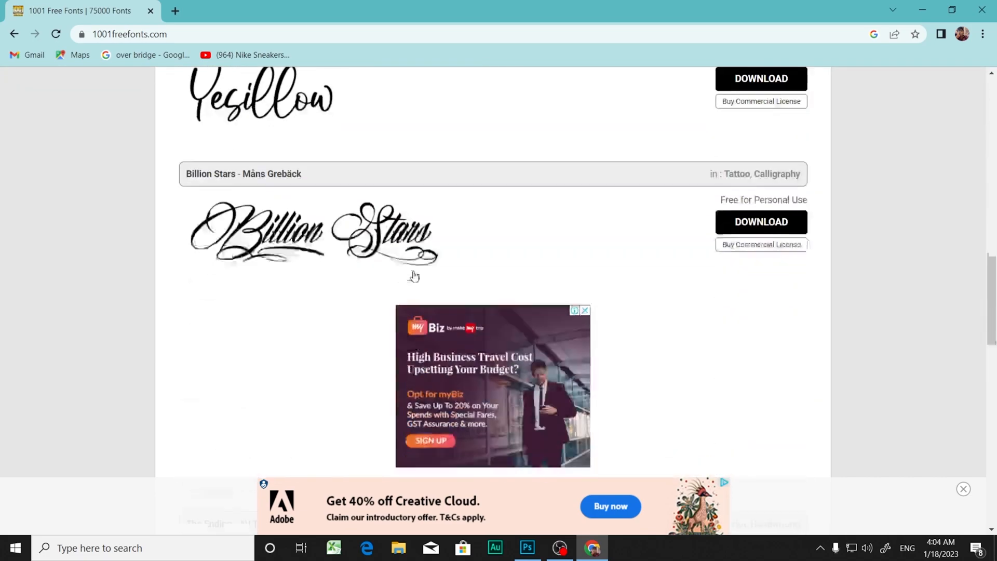
pyautogui.scroll(-6, 400, 305)
pyautogui.scroll(13, 411, 307)
pyautogui.scroll(10, 623, 208)
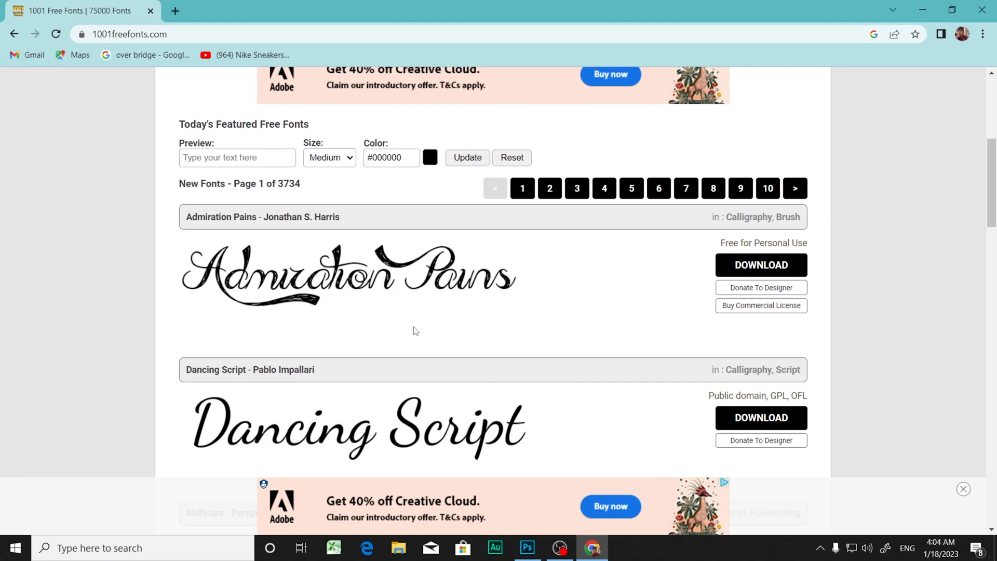
pyautogui.scroll(-15, 416, 331)
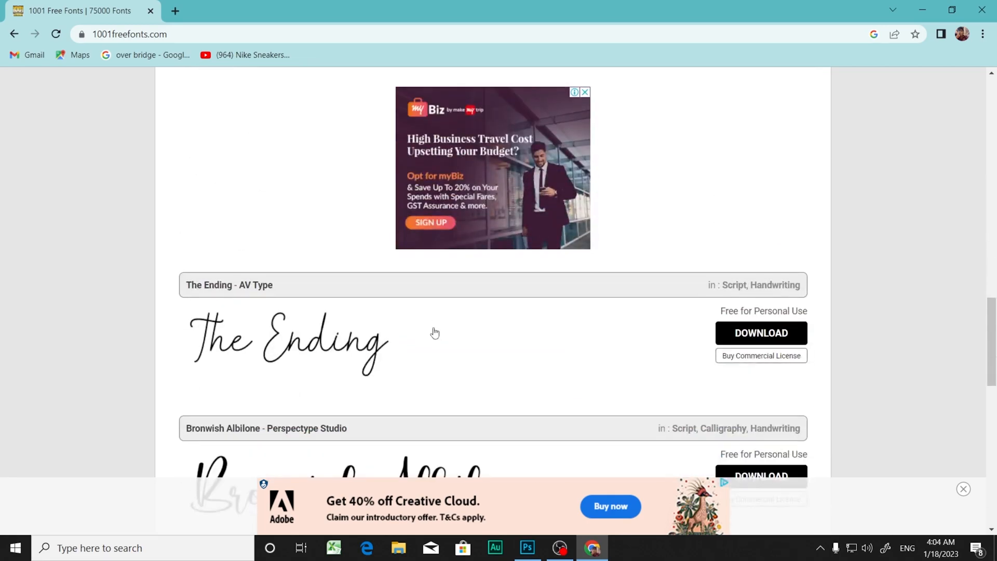
pyautogui.scroll(-6, 435, 333)
pyautogui.scroll(-4, 436, 334)
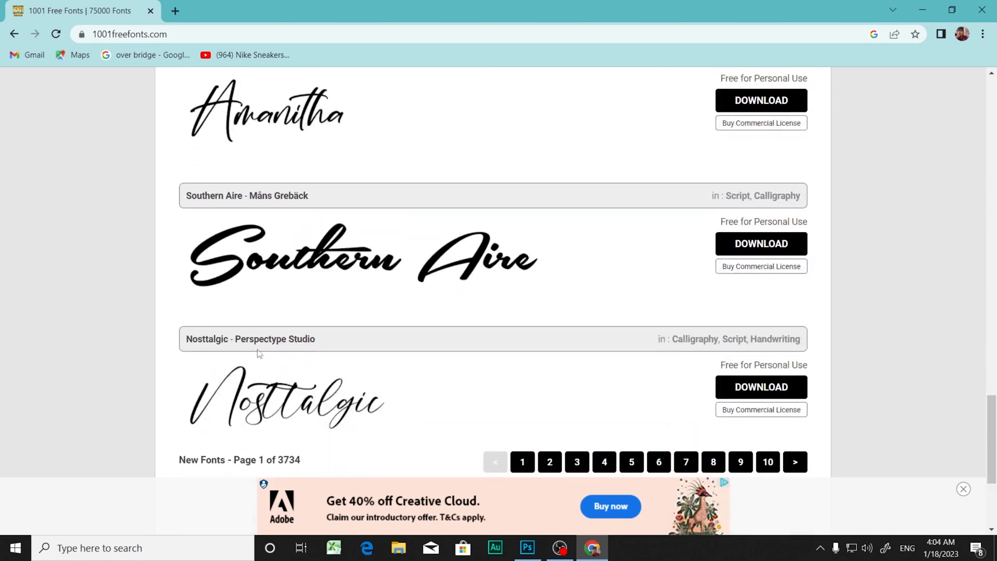
pyautogui.scroll(-2, 413, 345)
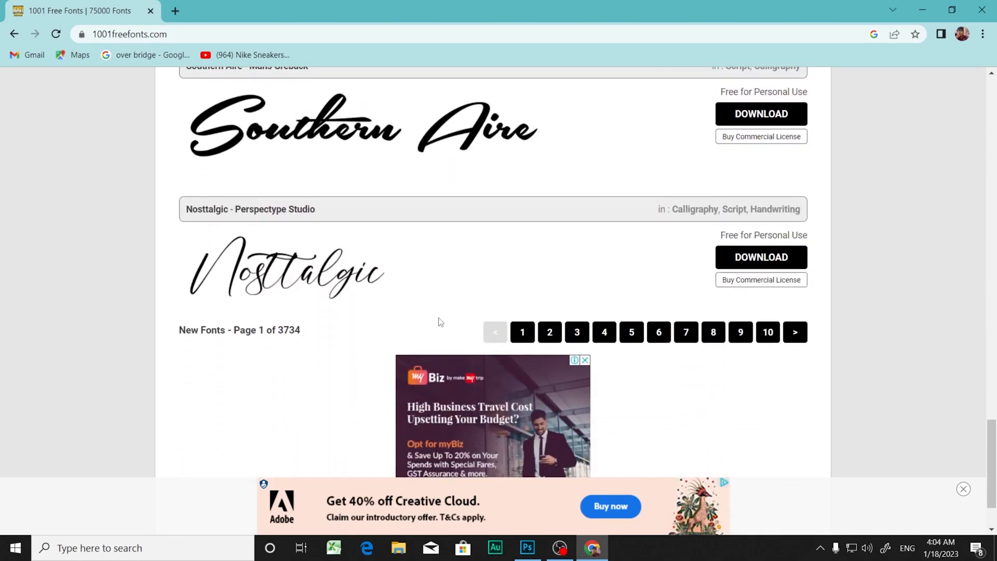
pyautogui.scroll(5, 416, 313)
pyautogui.scroll(-5, 418, 319)
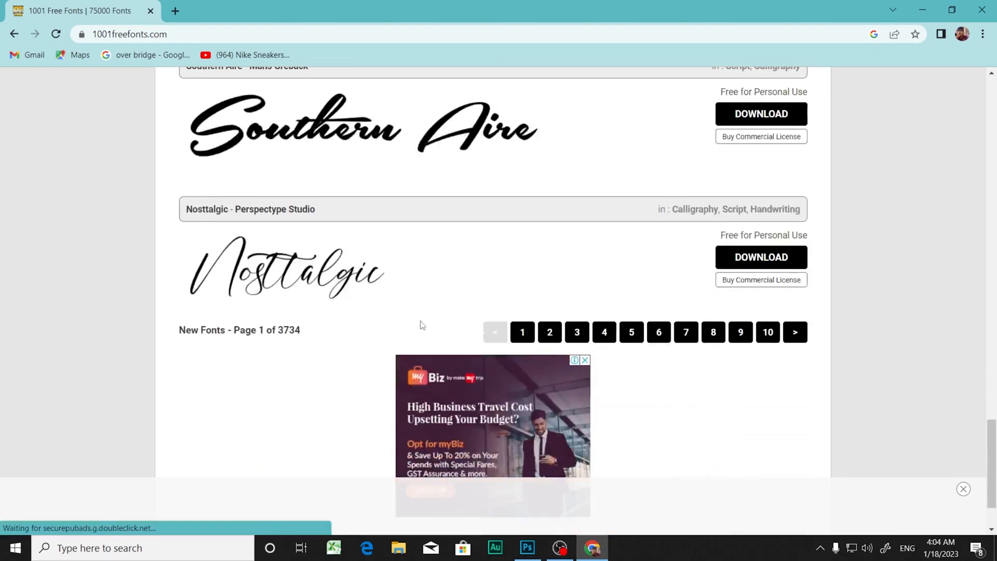
pyautogui.scroll(5, 422, 323)
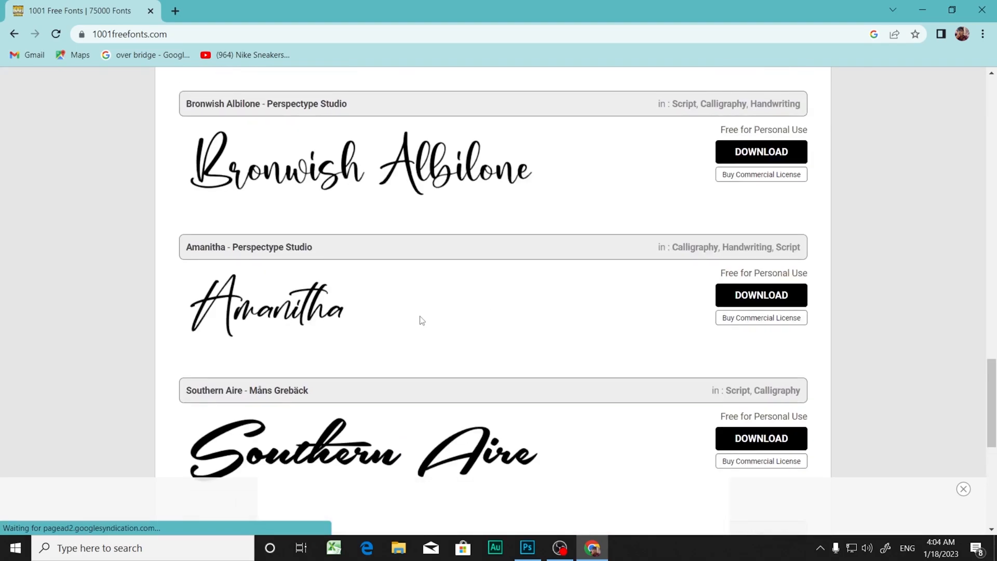
pyautogui.scroll(3, 414, 317)
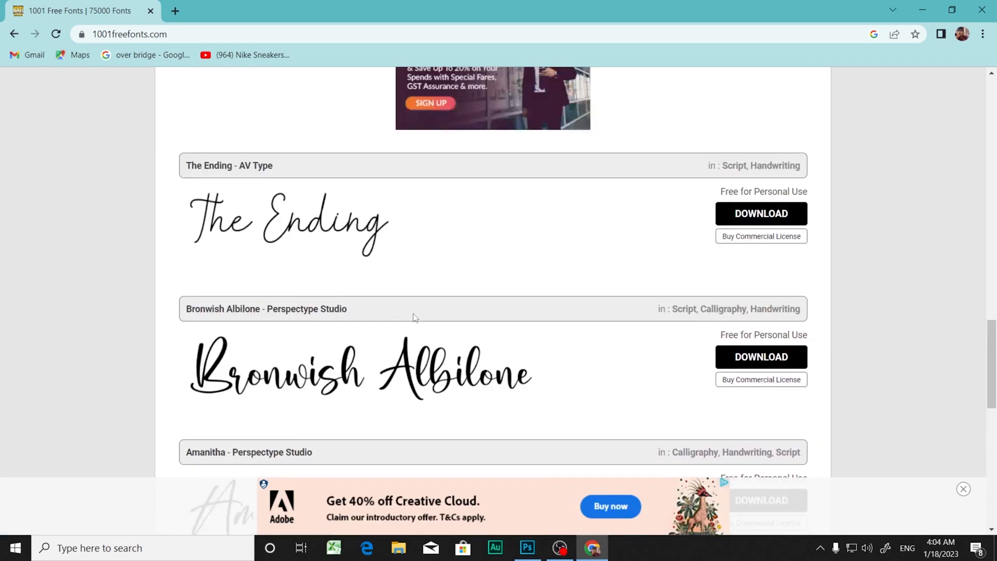
pyautogui.scroll(-3, 430, 338)
pyautogui.scroll(3, 349, 336)
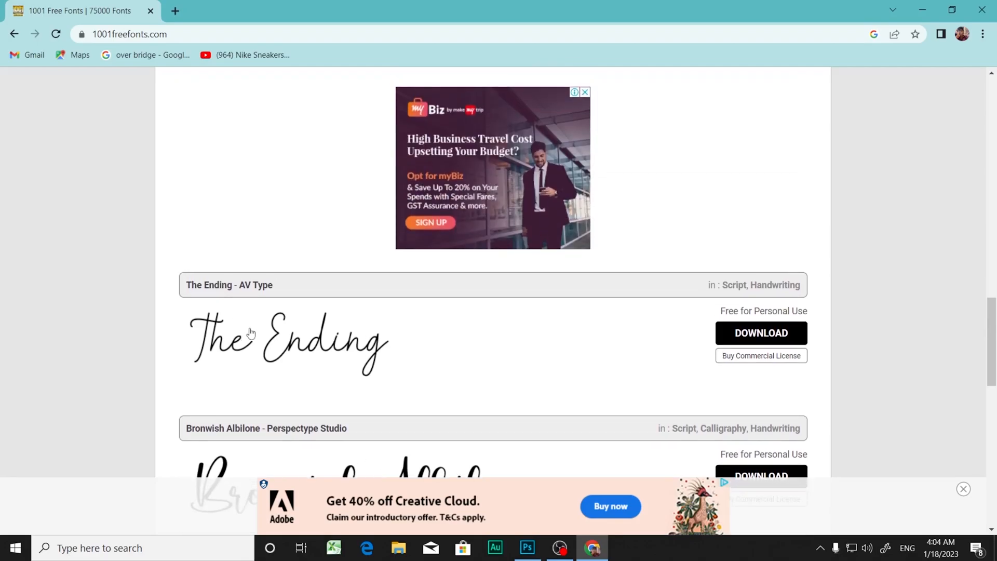
pyautogui.scroll(-1, 572, 317)
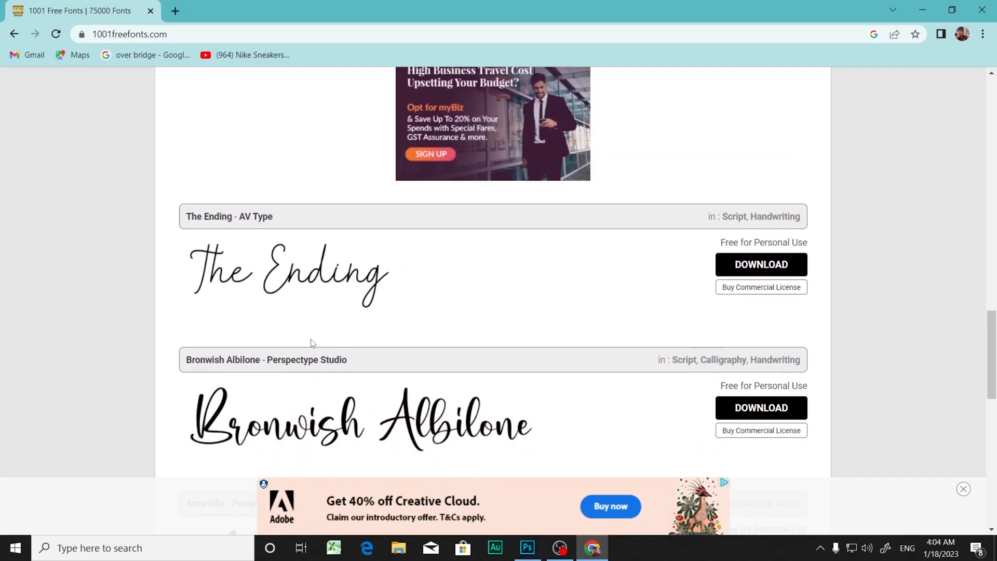
pyautogui.scroll(-10, 312, 343)
pyautogui.scroll(4, 288, 354)
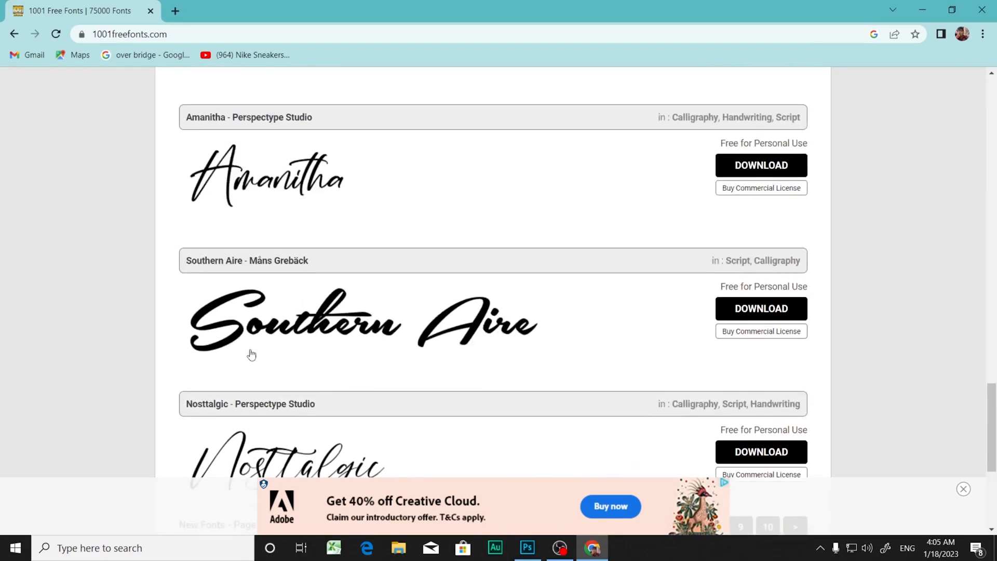
# Step: Download the Southern Aire font and extract the southern-aire archive in the Downloads folder
pyautogui.click(748, 314)
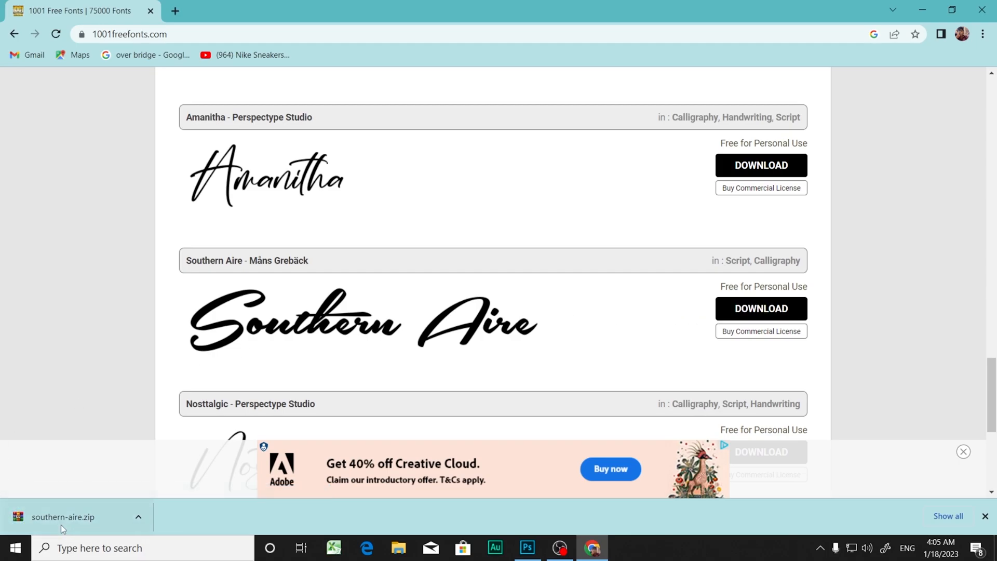
pyautogui.click(394, 549)
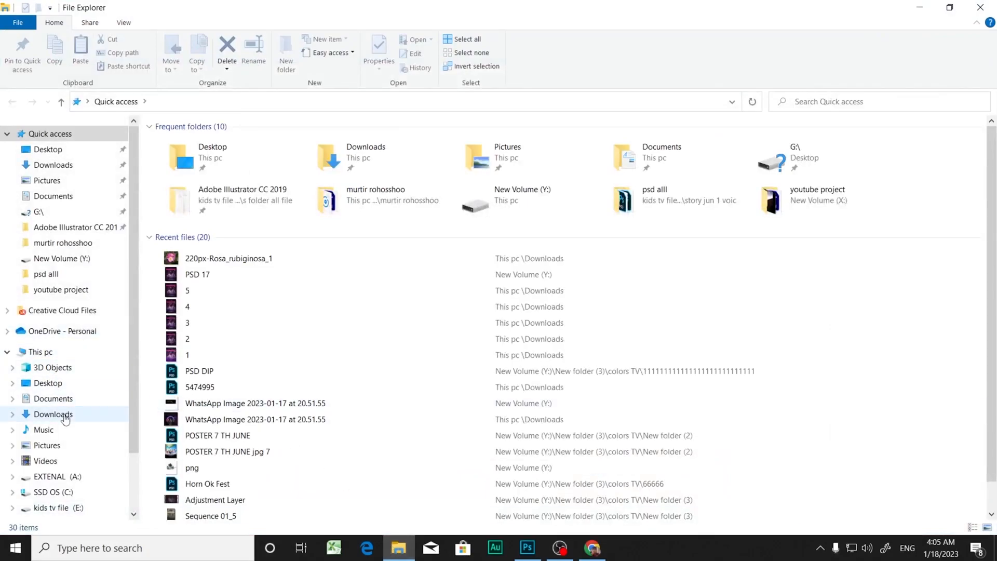
pyautogui.click(63, 415)
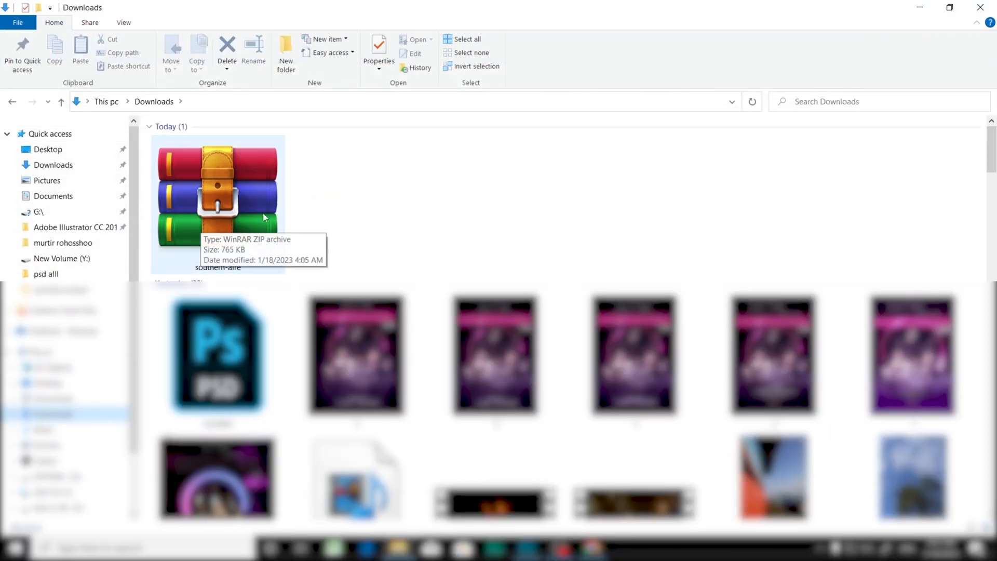
pyautogui.rightClick(206, 217)
pyautogui.click(243, 286)
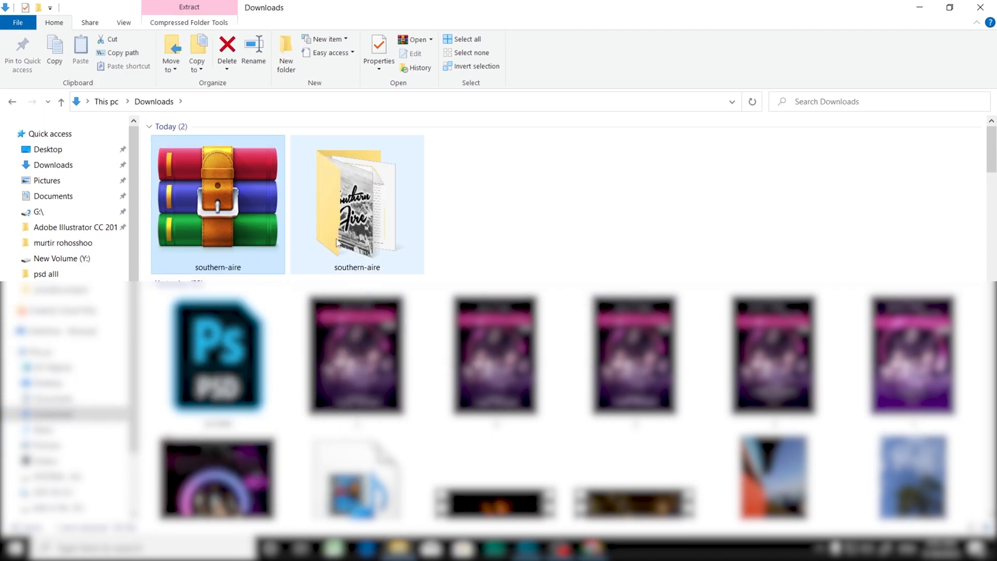
# Step: Install the SouthernAire_Personal_Use_Only font from the extracted southern-aire folder and close its preview
pyautogui.doubleClick(359, 223)
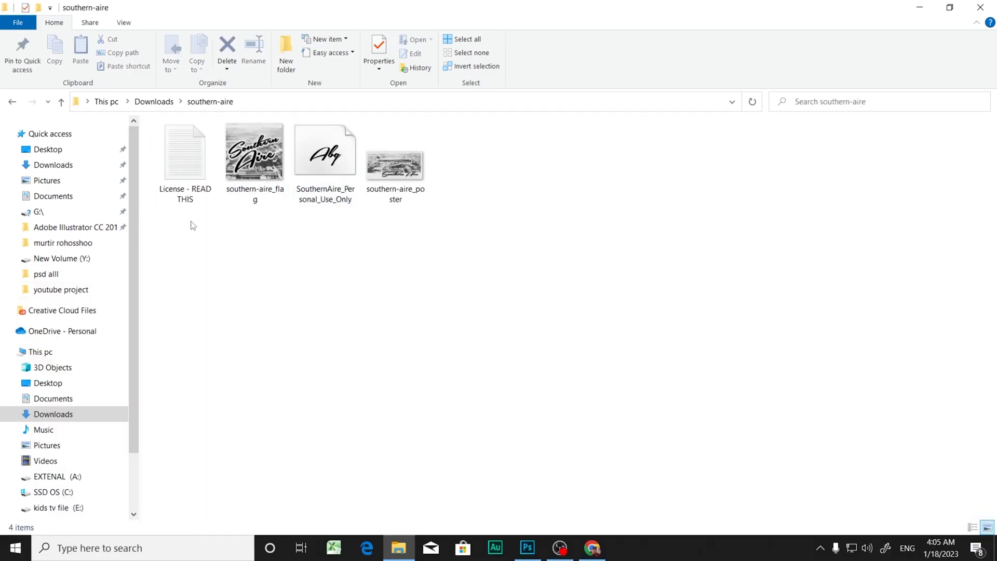
pyautogui.click(327, 166)
pyautogui.doubleClick(328, 165)
pyautogui.click(141, 117)
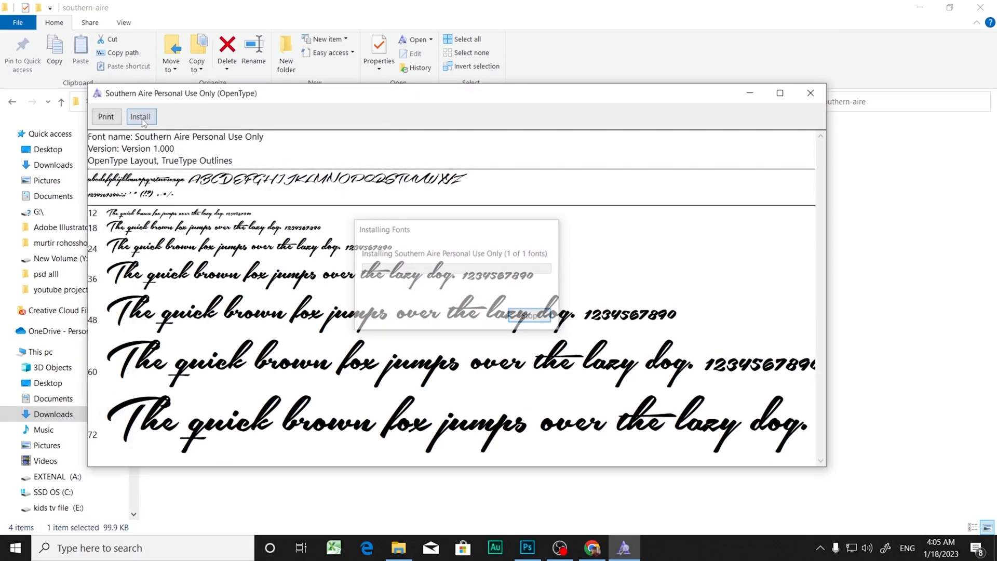
pyautogui.click(825, 104)
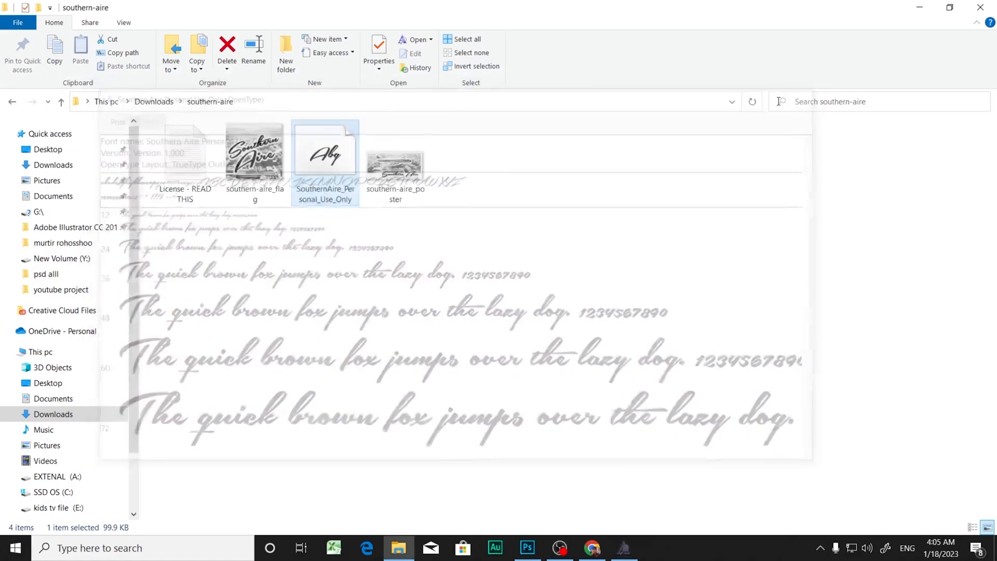
# Step: Copy the file name of the SouthernAire_Personal_Use_Only font without changing it
pyautogui.rightClick(330, 179)
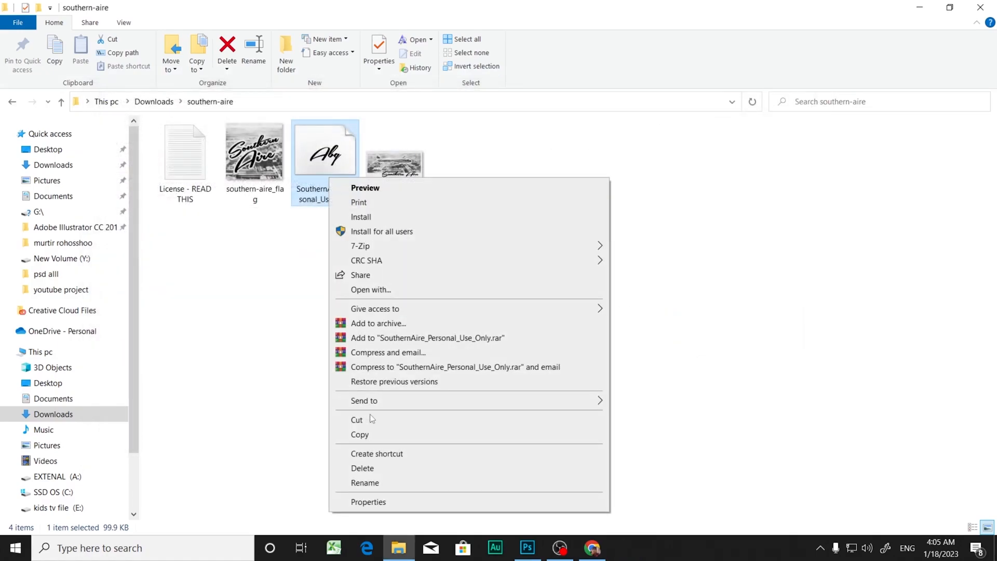
pyautogui.click(393, 483)
pyautogui.click(347, 395)
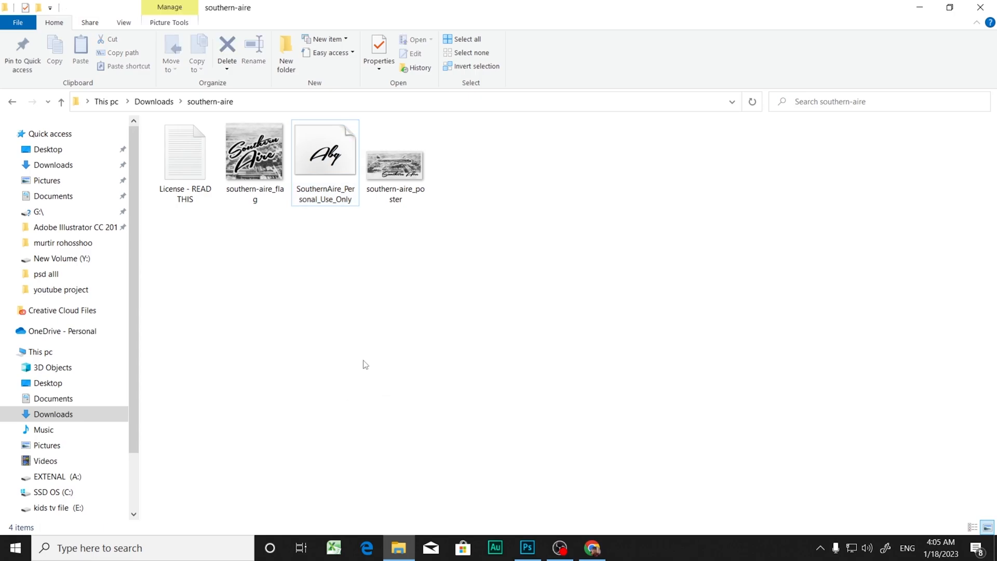
# Step: Switch to Photoshop and set the PHOTOSHOP text's font to Southern Aire Personal Use Only Regular, searching with the pasted file name shortened
pyautogui.click(527, 548)
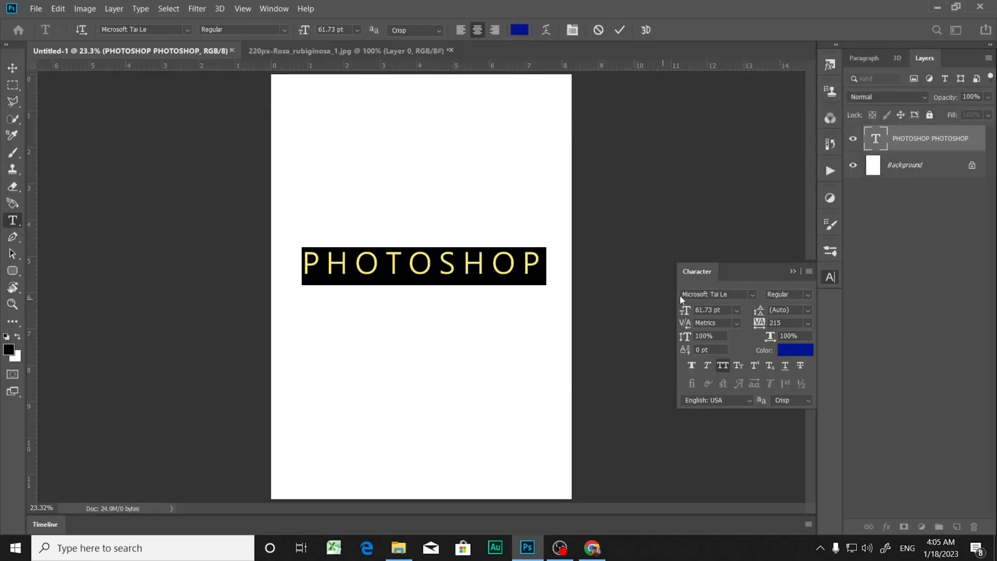
pyautogui.click(735, 295)
pyautogui.doubleClick(365, 271)
pyautogui.moveTo(683, 294); pyautogui.dragTo(744, 294)
pyautogui.hotkey('ctrl', 'v')
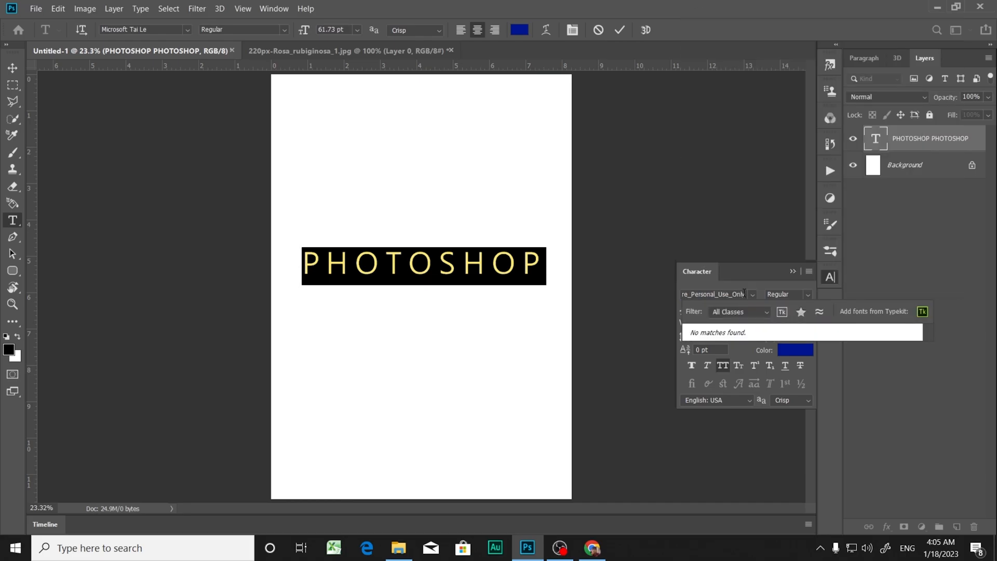
pyautogui.press('BackSpace')
pyautogui.press('BackSpace')
pyautogui.press('BackSpace')
pyautogui.press('BackSpace')
pyautogui.press('BackSpace')
pyautogui.press('BackSpace')
pyautogui.press('BackSpace')
pyautogui.press('BackSpace')
pyautogui.press('BackSpace')
pyautogui.press('BackSpace')
pyautogui.press('BackSpace')
pyautogui.press('BackSpace')
pyautogui.press('BackSpace')
pyautogui.press('BackSpace')
pyautogui.press('BackSpace')
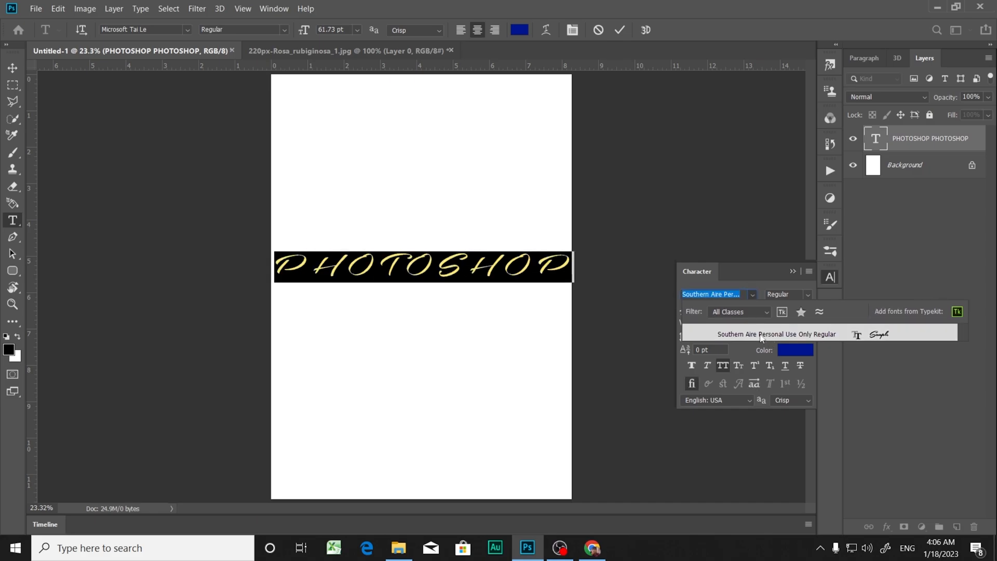
pyautogui.click(883, 336)
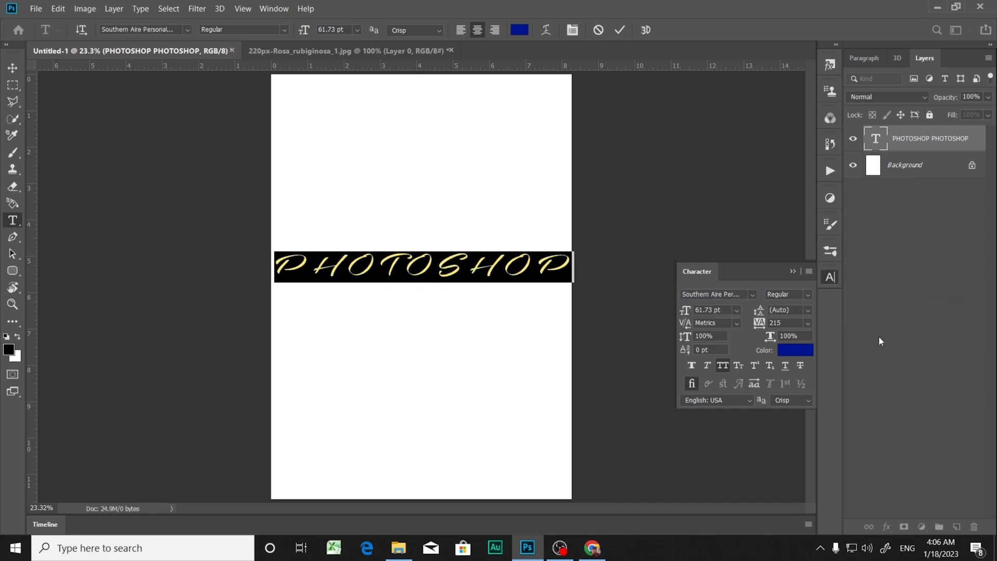
# Step: Select the whole PHOTOSHOP text and switch it from All Caps to Small Caps
pyautogui.click(360, 275)
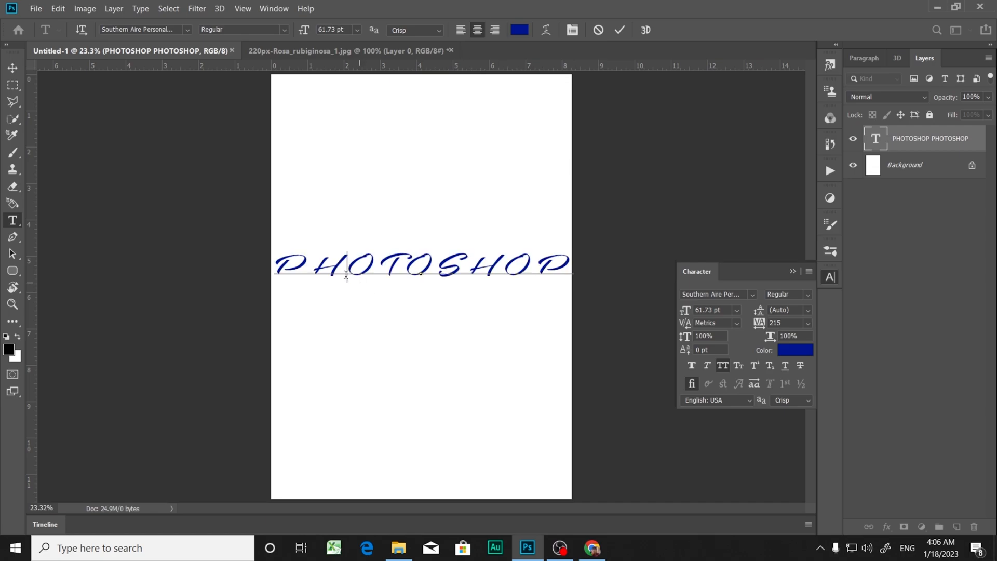
pyautogui.moveTo(314, 265); pyautogui.dragTo(567, 262)
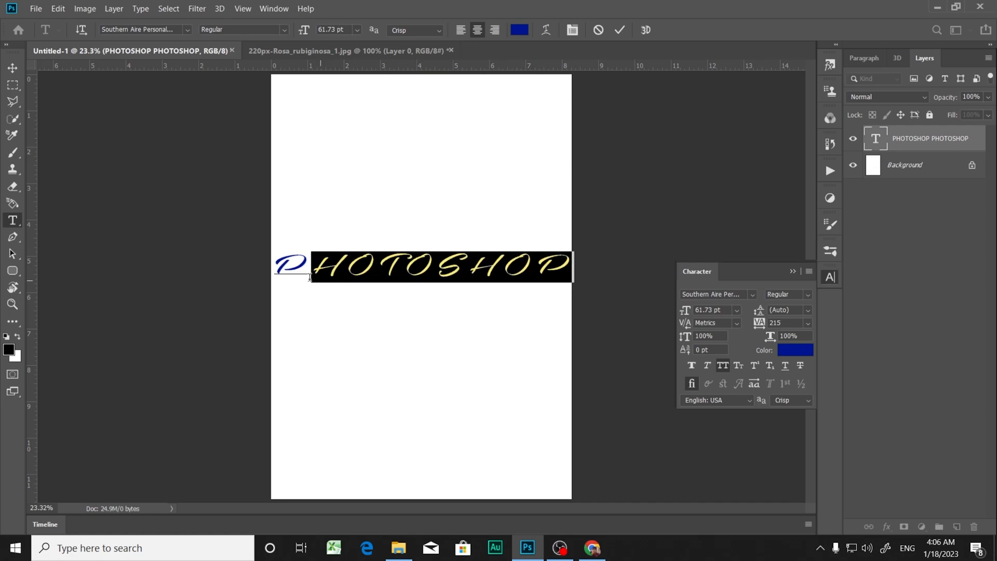
pyautogui.moveTo(274, 265); pyautogui.dragTo(589, 263)
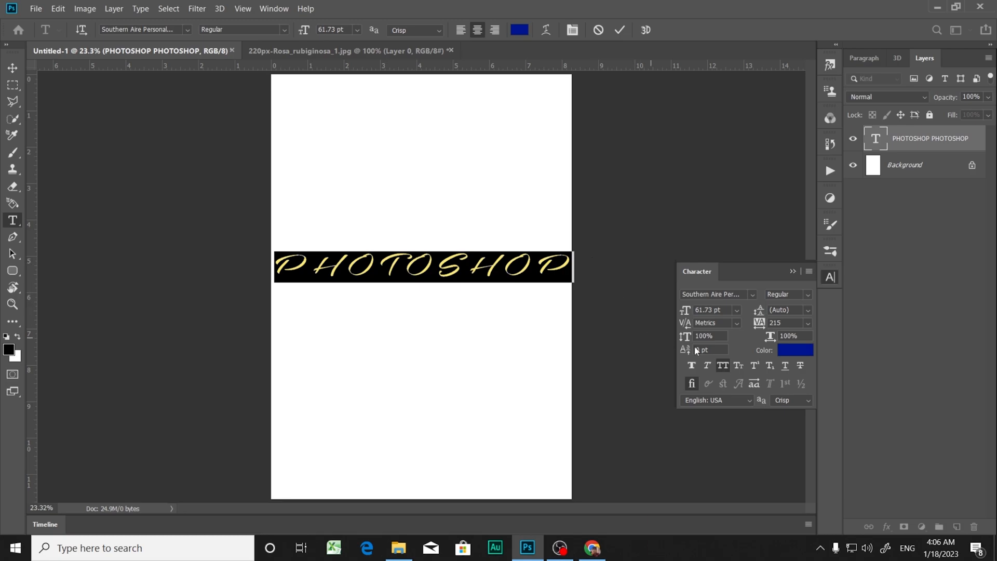
pyautogui.click(738, 366)
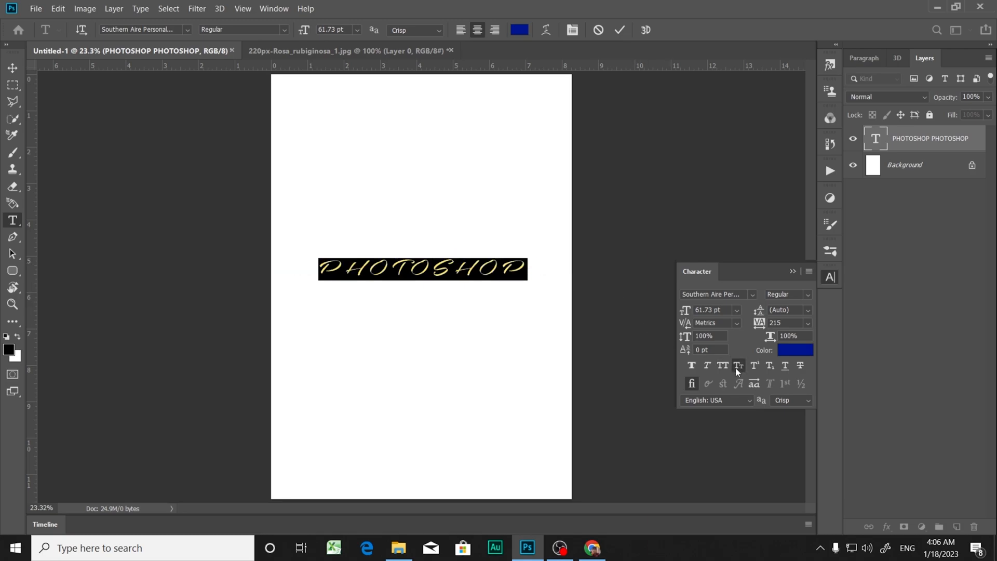
# Step: Retype the text as lowercase photoshop and turn off Small Caps for the whole word
pyautogui.press('BackSpace')
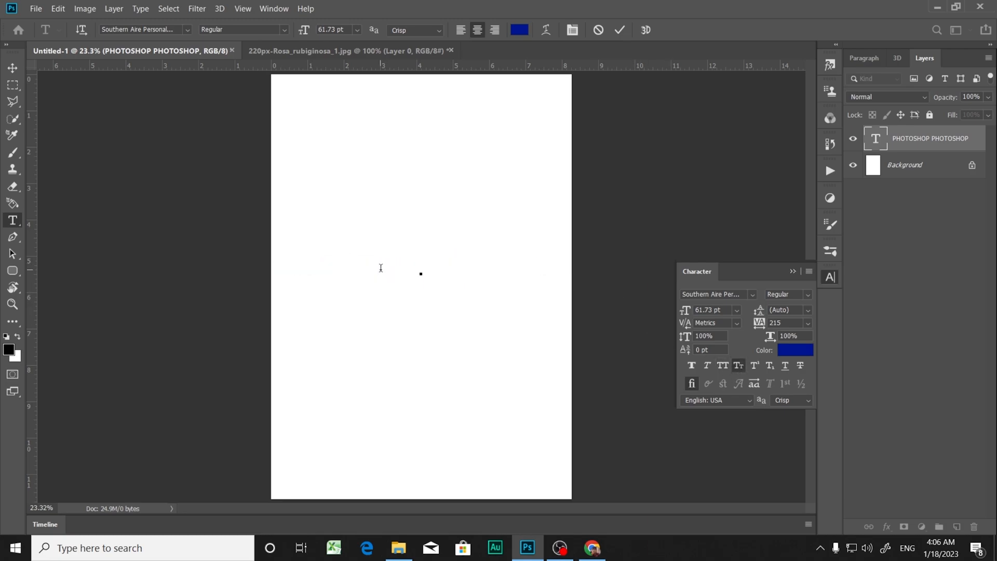
pyautogui.write('PHOTOSHOP')
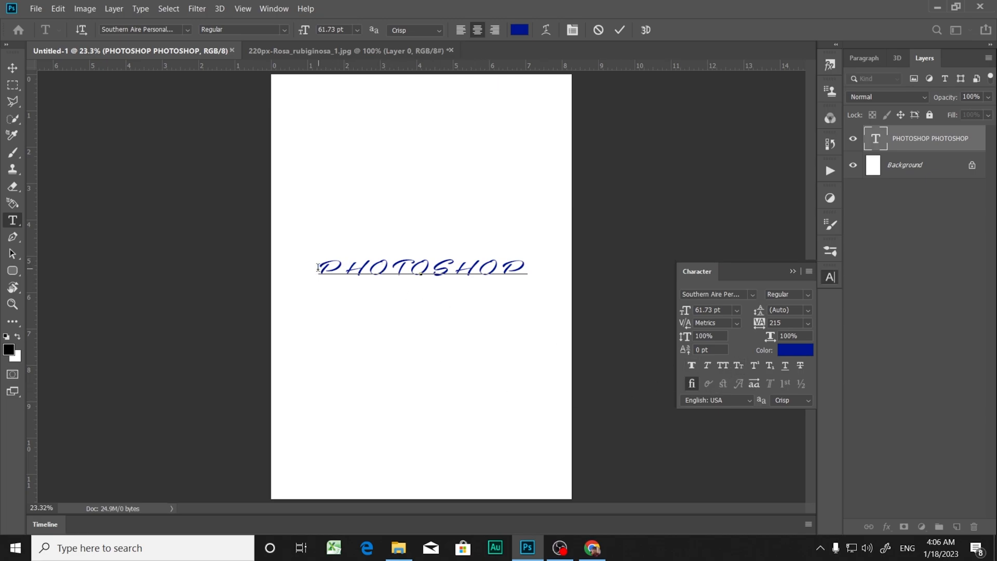
pyautogui.moveTo(318, 267); pyautogui.dragTo(541, 269)
pyautogui.click(739, 366)
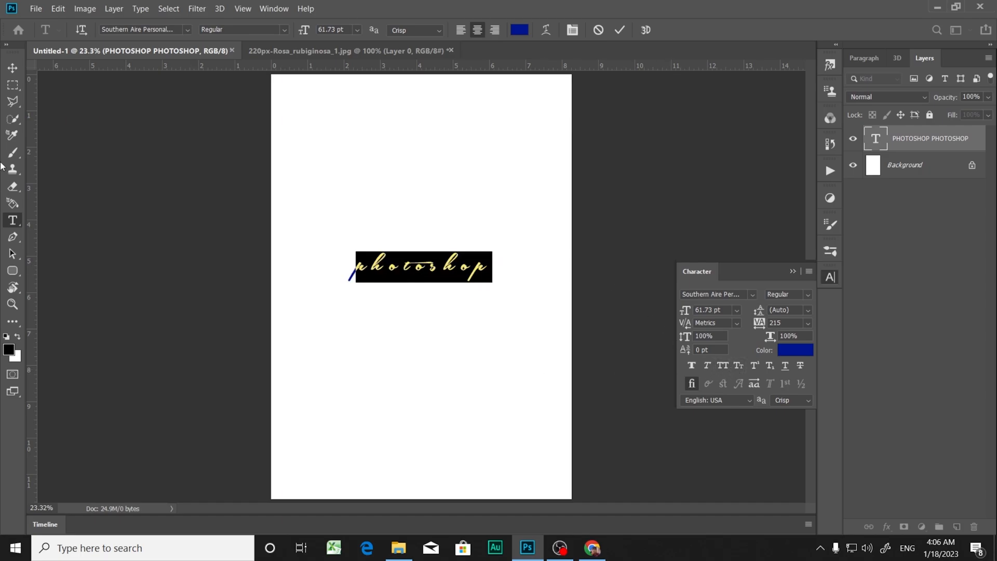
# Step: Enlarge the photoshop text to about 104 pt with the Move tool's transform controls and apply the transformation
pyautogui.click(12, 68)
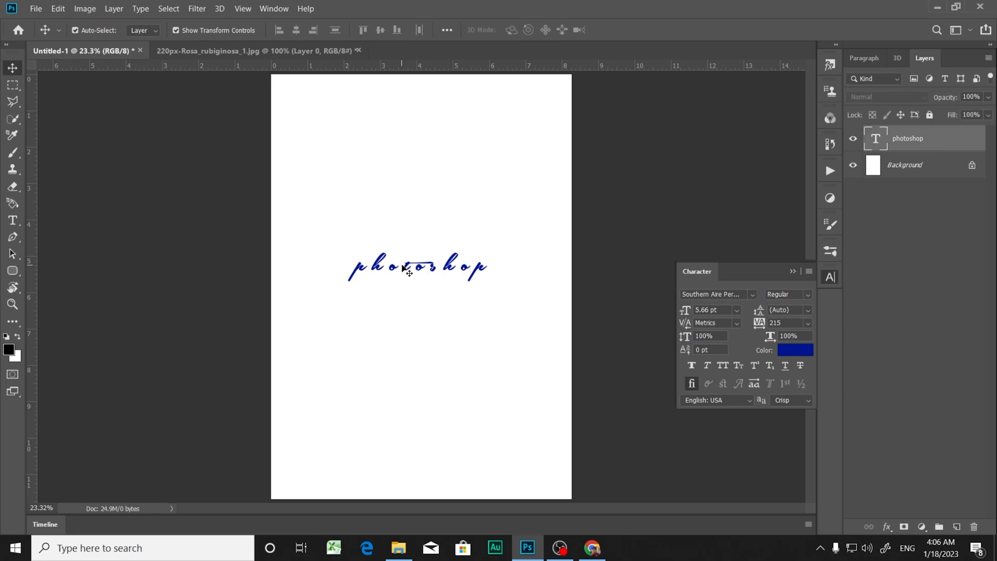
pyautogui.moveTo(417, 284); pyautogui.dragTo(424, 303)
pyautogui.press('Return')
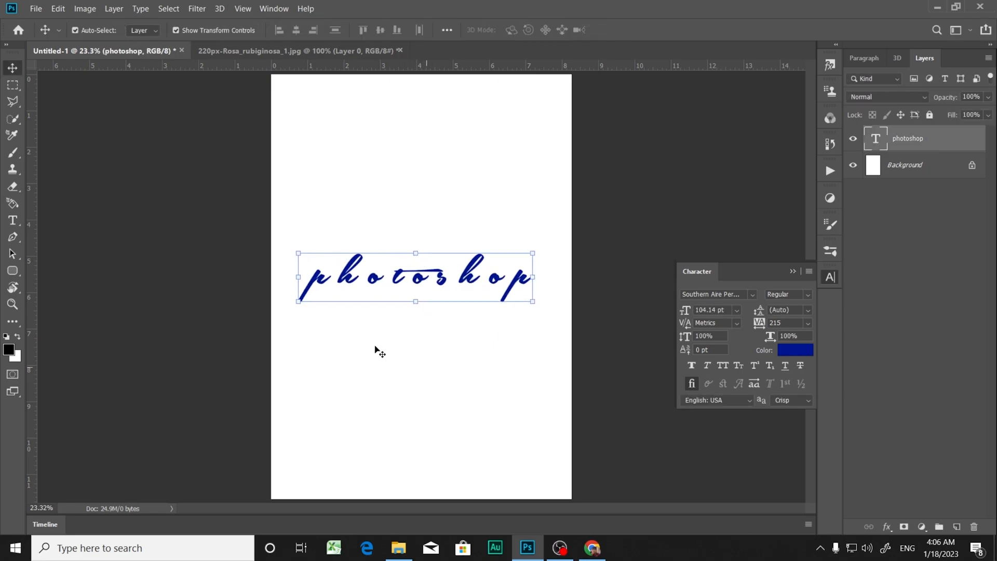
# Step: Open the photoshop text for editing and place the text cursor between the p and the first h
pyautogui.click(373, 348)
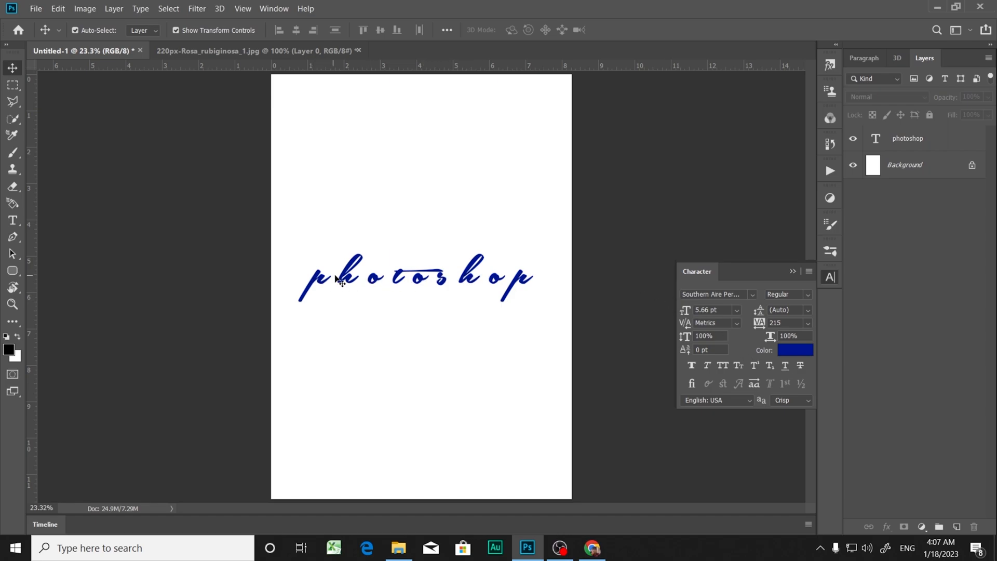
pyautogui.doubleClick(314, 276)
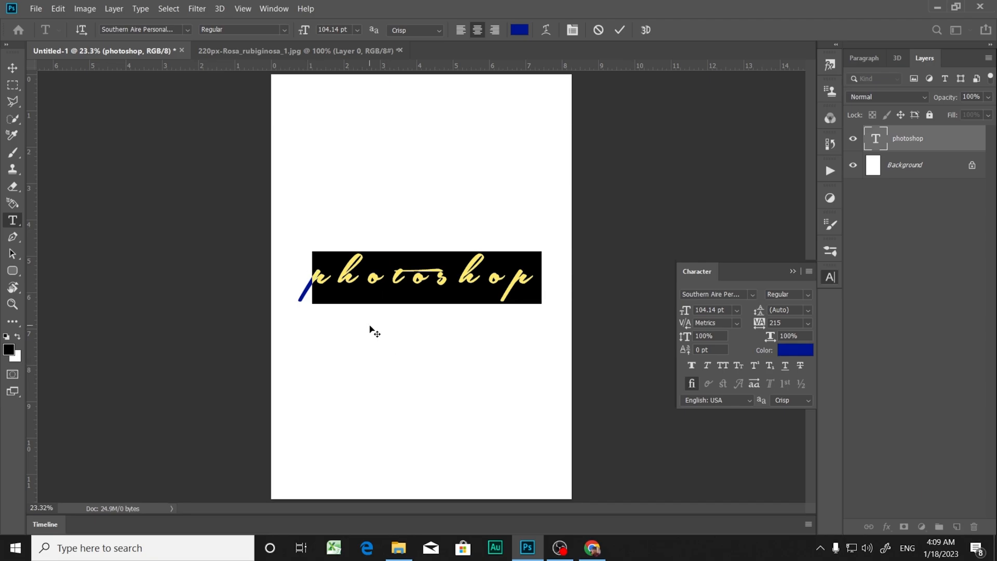
pyautogui.click(349, 269)
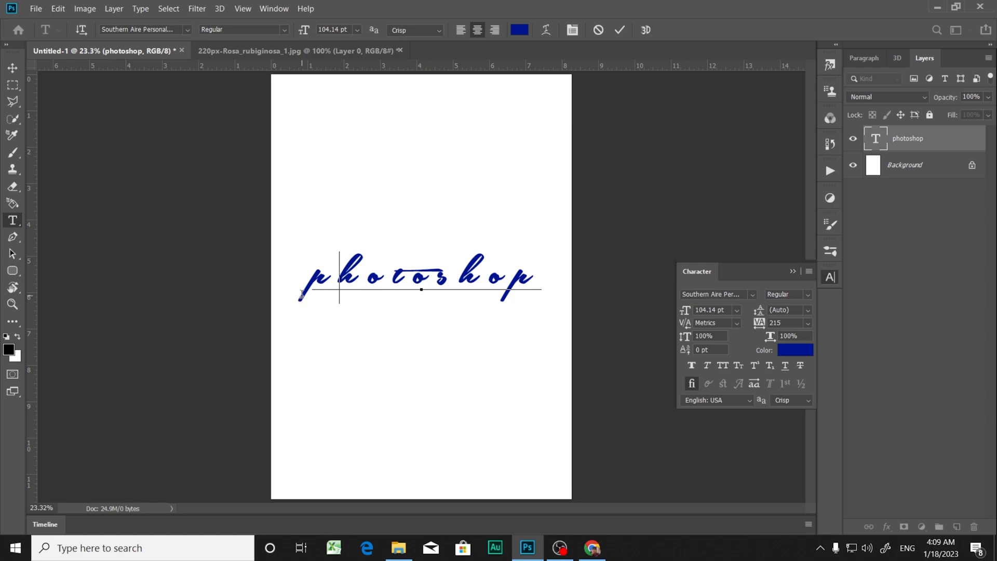
# Step: Examine the edges of the photoshop lettering at high magnification, removing the stray equals sign entered in the word
pyautogui.hotkey('ctrl', '+')
pyautogui.hotkey('ctrl', '+')
pyautogui.hotkey('ctrl', '+')
pyautogui.hotkey('ctrl', '+')
pyautogui.hotkey('ctrl', '+')
pyautogui.hotkey('ctrl', '+')
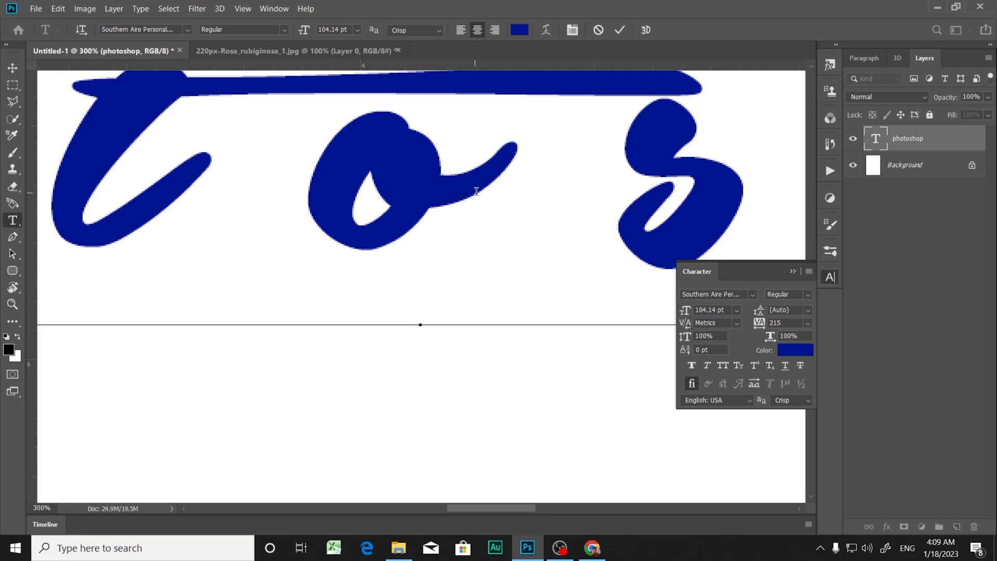
pyautogui.scroll(4, 476, 191)
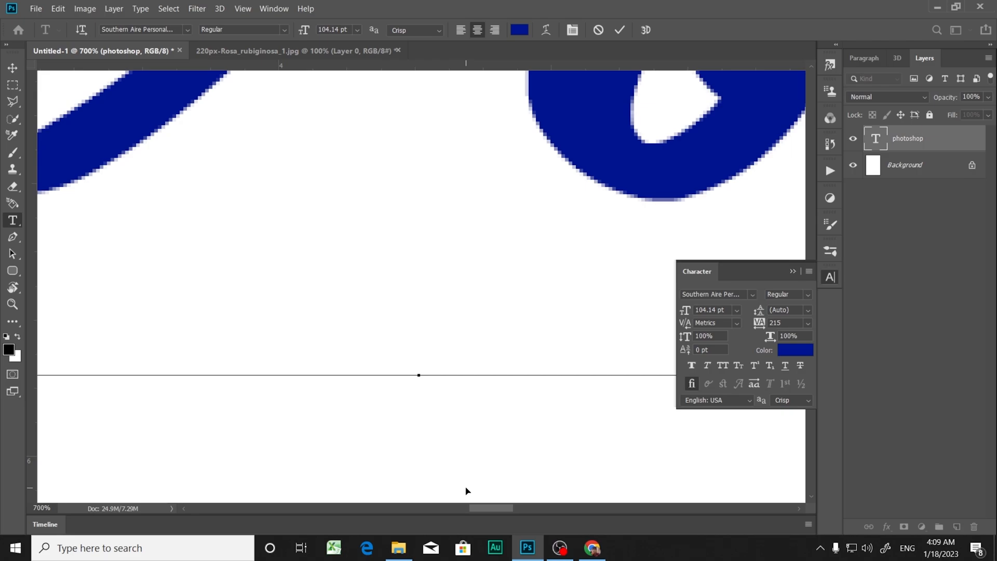
pyautogui.hotkey('ctrl', '-')
pyautogui.hotkey('ctrl', '-')
pyautogui.hotkey('ctrl', '-')
pyautogui.hotkey('ctrl', '-')
pyautogui.hotkey('ctrl', '-')
pyautogui.hotkey('ctrl', '-')
pyautogui.hotkey('ctrl', '-')
pyautogui.hotkey('ctrl', '-')
pyautogui.hotkey('ctrl', '-')
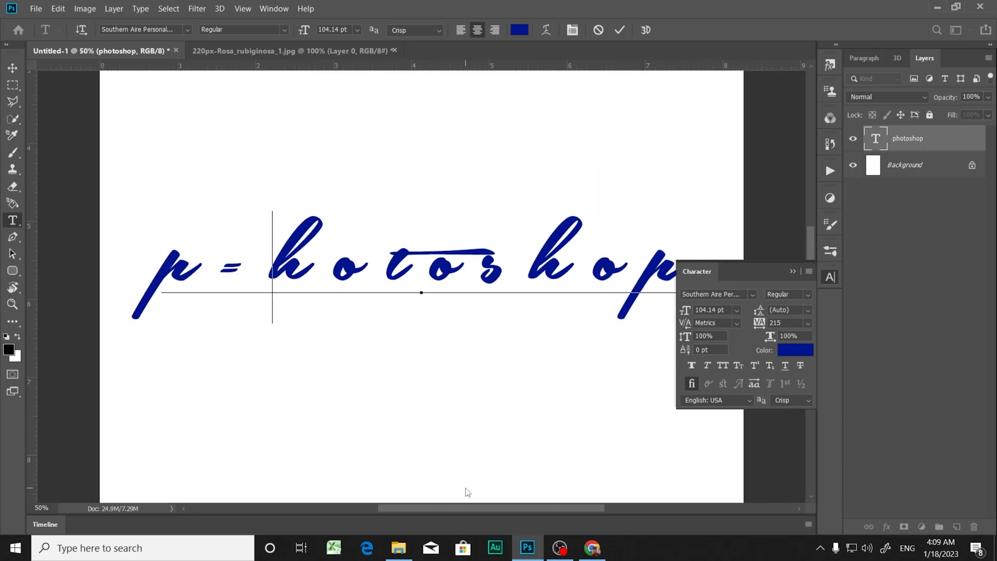
pyautogui.press('BackSpace')
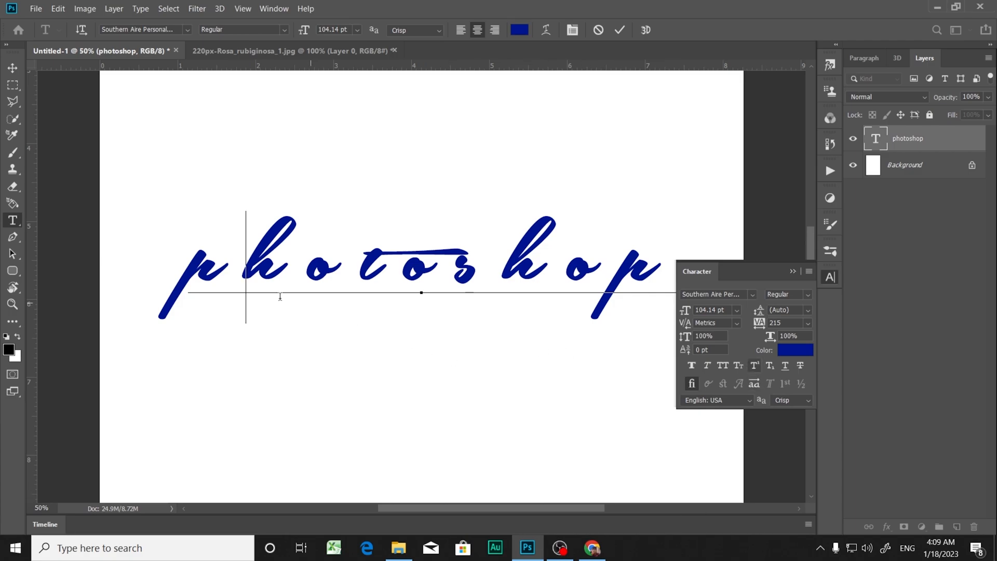
# Step: Select the whole photoshop word, set its anti-aliasing to Sharp, and deselect the letters
pyautogui.click(181, 269)
pyautogui.moveTo(180, 270); pyautogui.dragTo(669, 262)
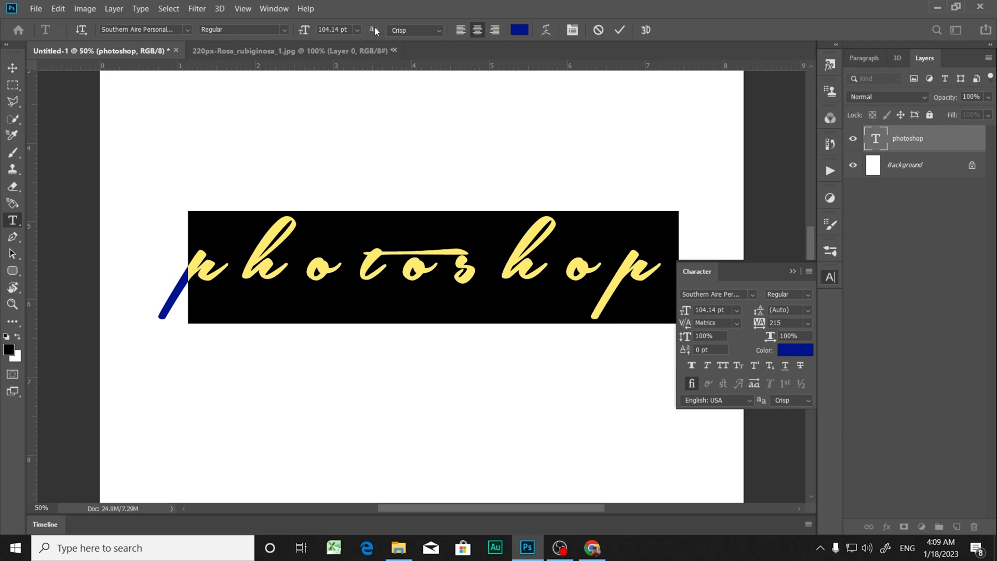
pyautogui.click(435, 30)
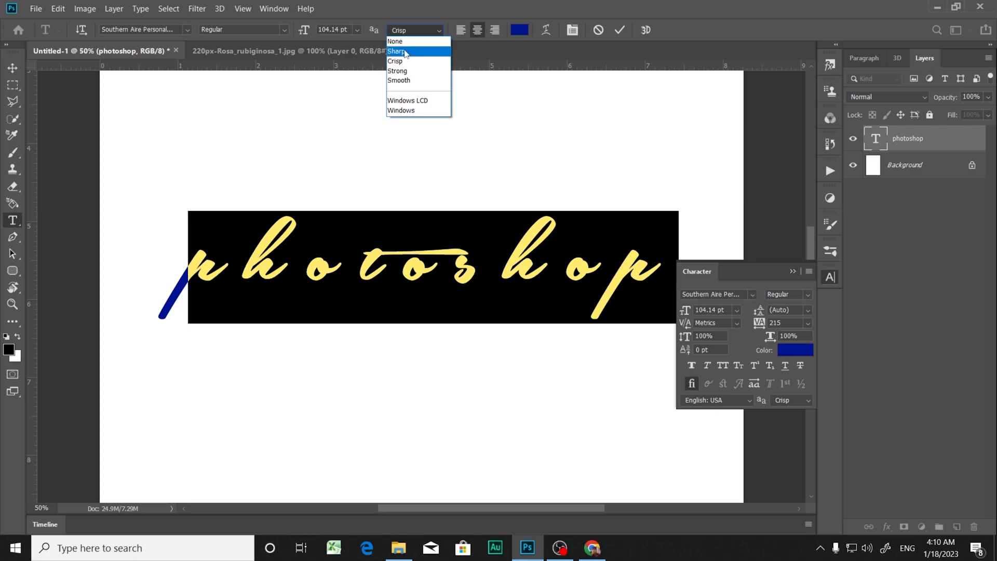
pyautogui.click(405, 52)
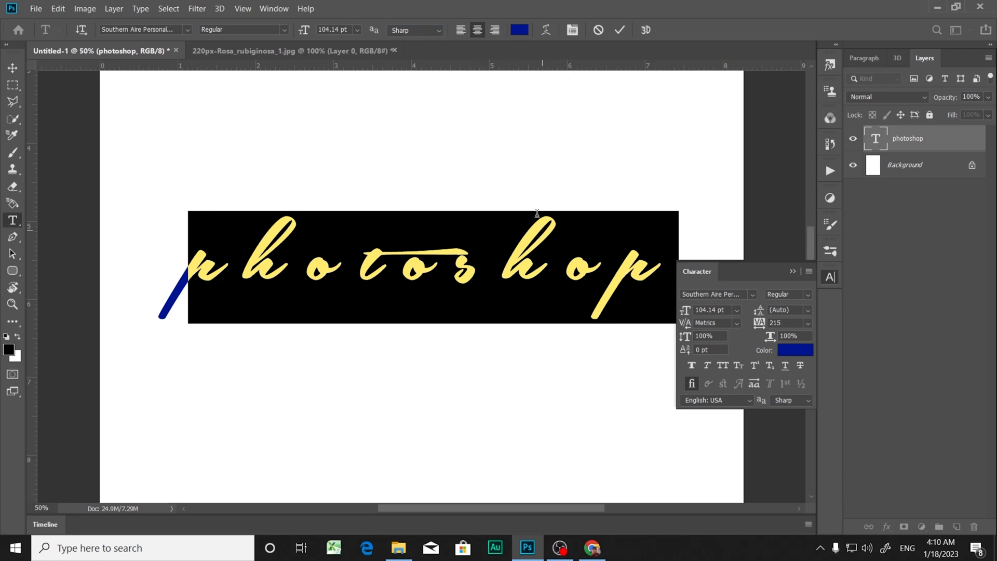
pyautogui.click(715, 210)
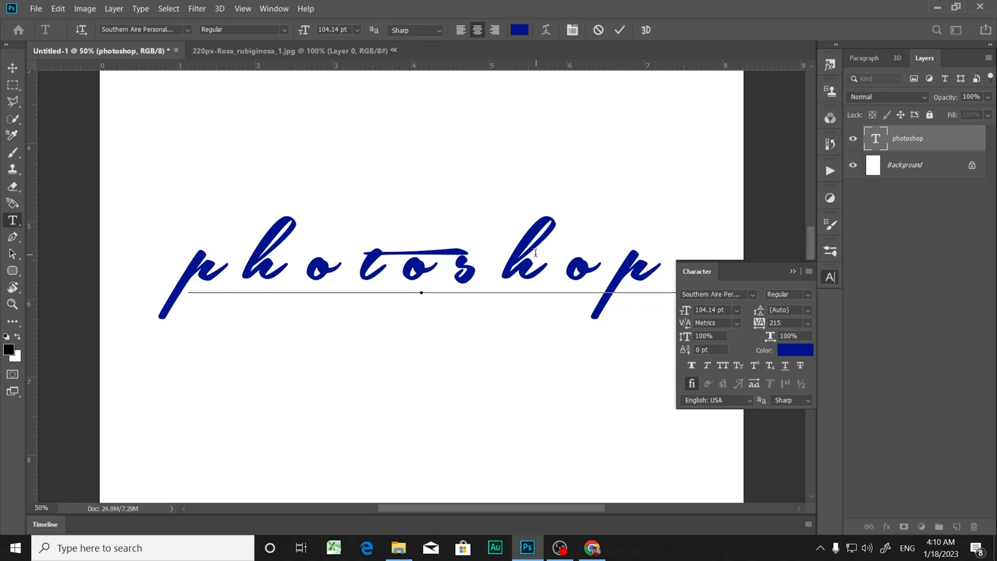
# Step: Select the o between t and s, try Strong anti-aliasing on the text, and set it back to Sharp
pyautogui.press('ctrl')
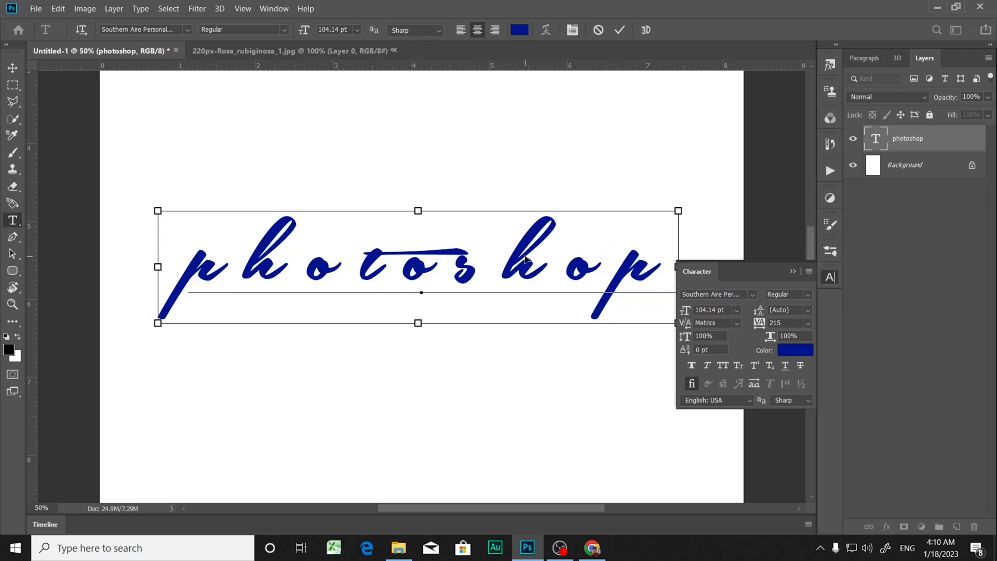
pyautogui.hotkey('ctrl', '+')
pyautogui.hotkey('ctrl', '+')
pyautogui.hotkey('ctrl', '+')
pyautogui.hotkey('ctrl', '+')
pyautogui.moveTo(308, 190); pyautogui.dragTo(508, 194)
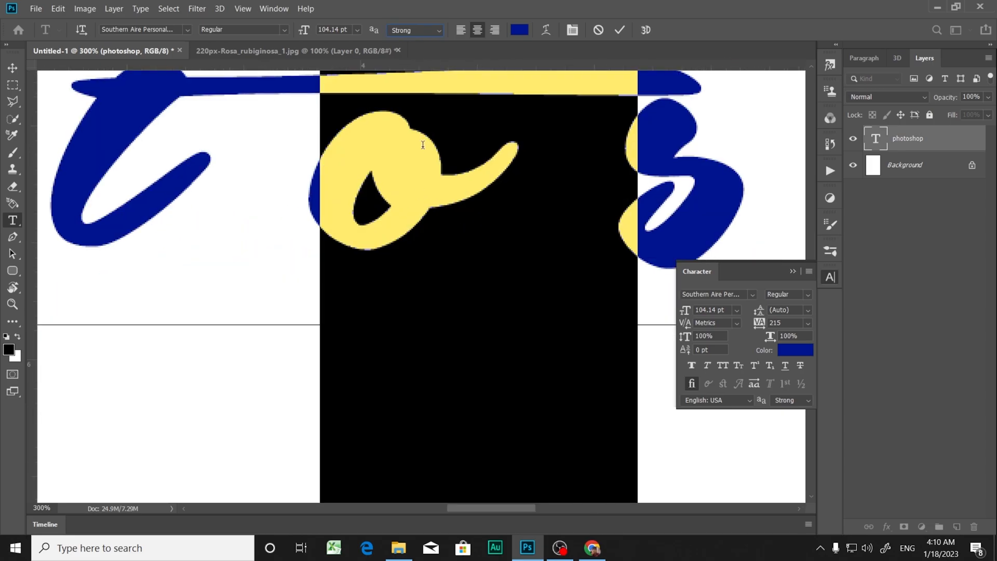
pyautogui.click(411, 35)
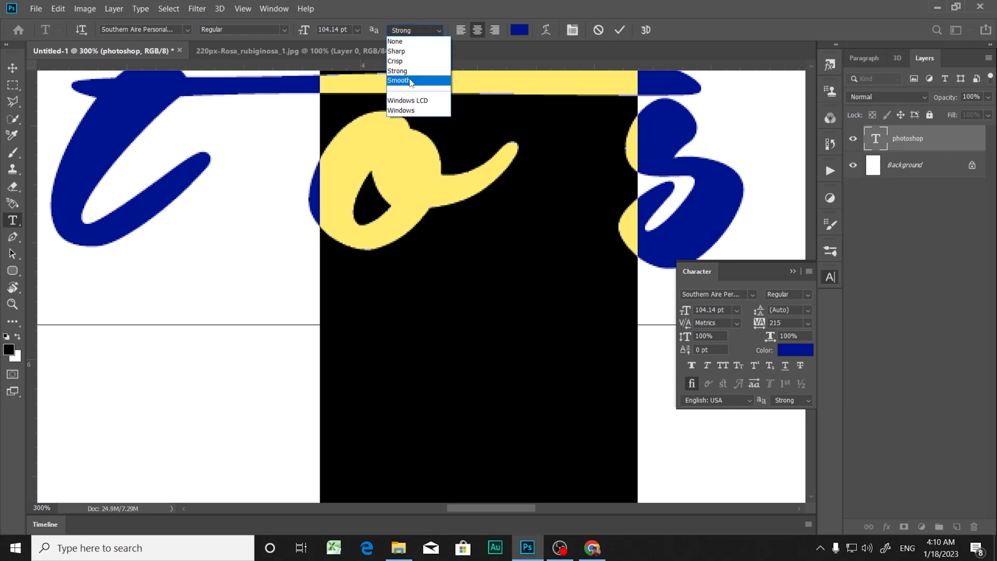
pyautogui.click(404, 52)
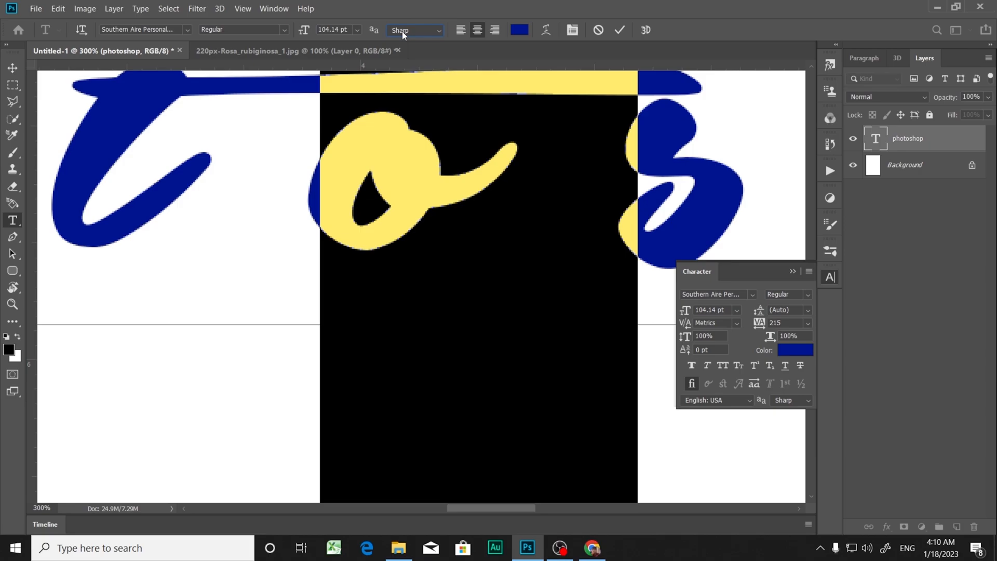
pyautogui.hotkey('ctrl', '0')
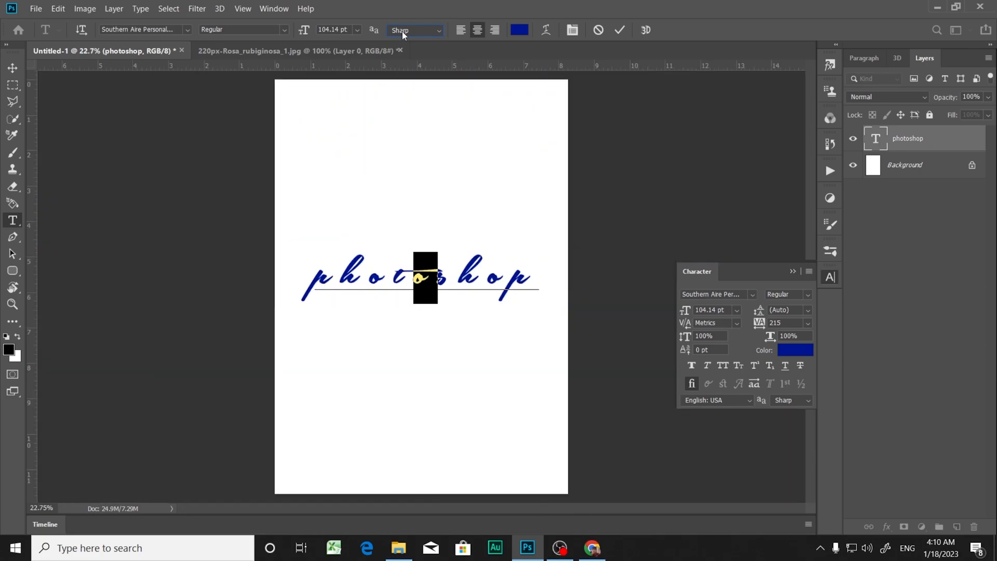